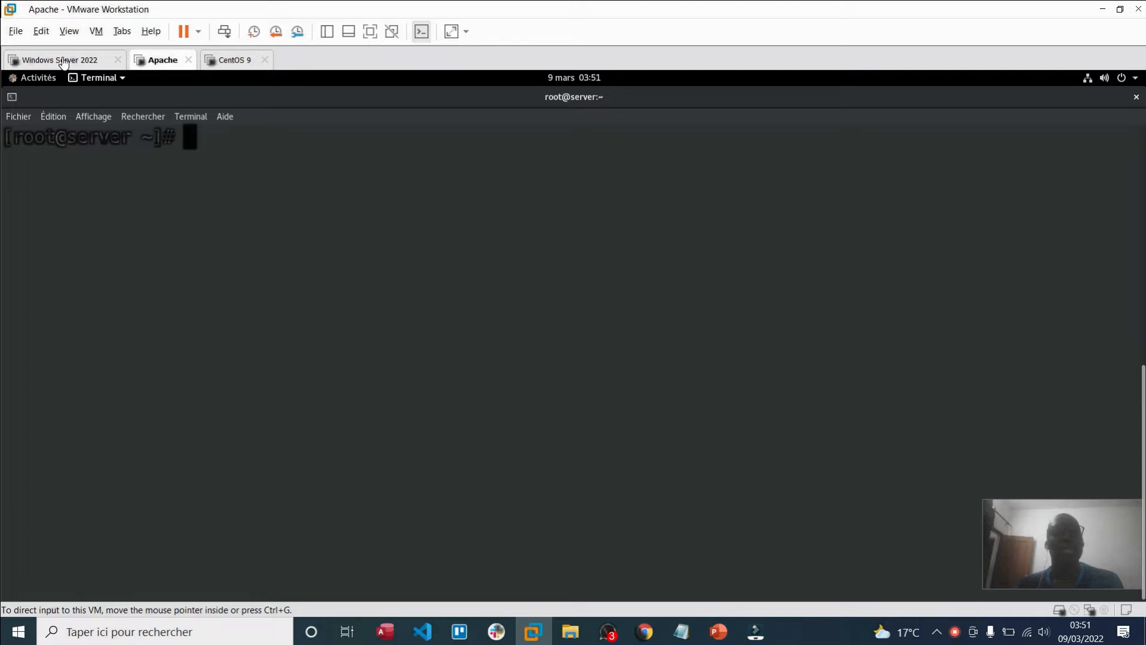
Step: List the home directory in the Apache VM terminal to find the ApacheDirectoryStudio folder
{"action": "left_click", "coordinate": [64, 60]}
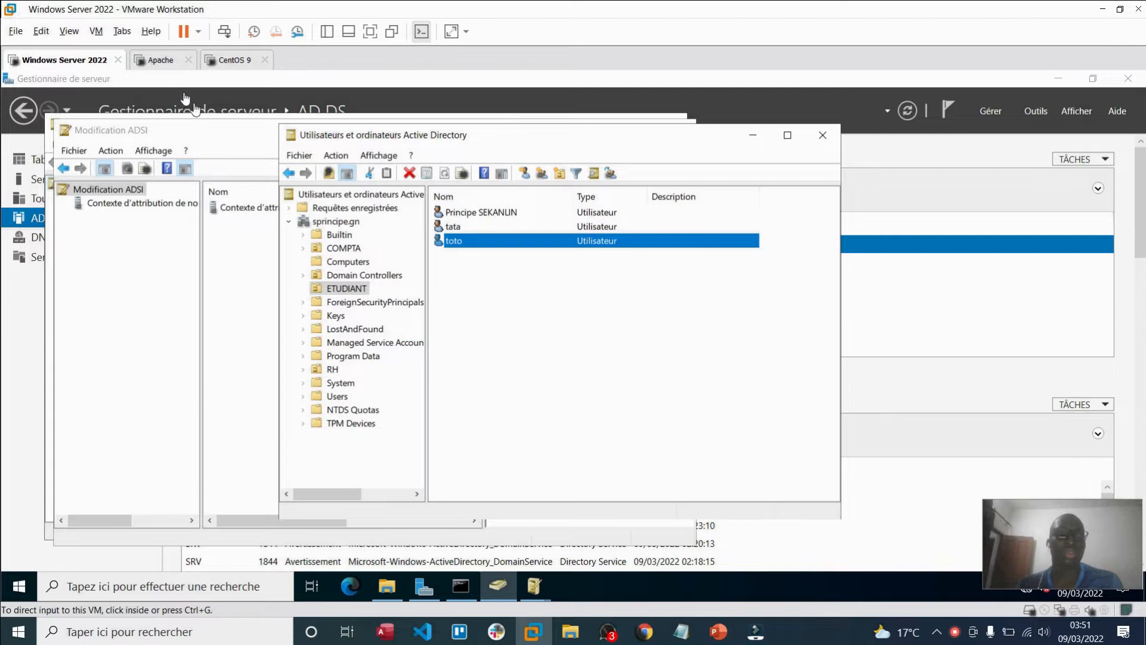
{"action": "left_click", "coordinate": [164, 62]}
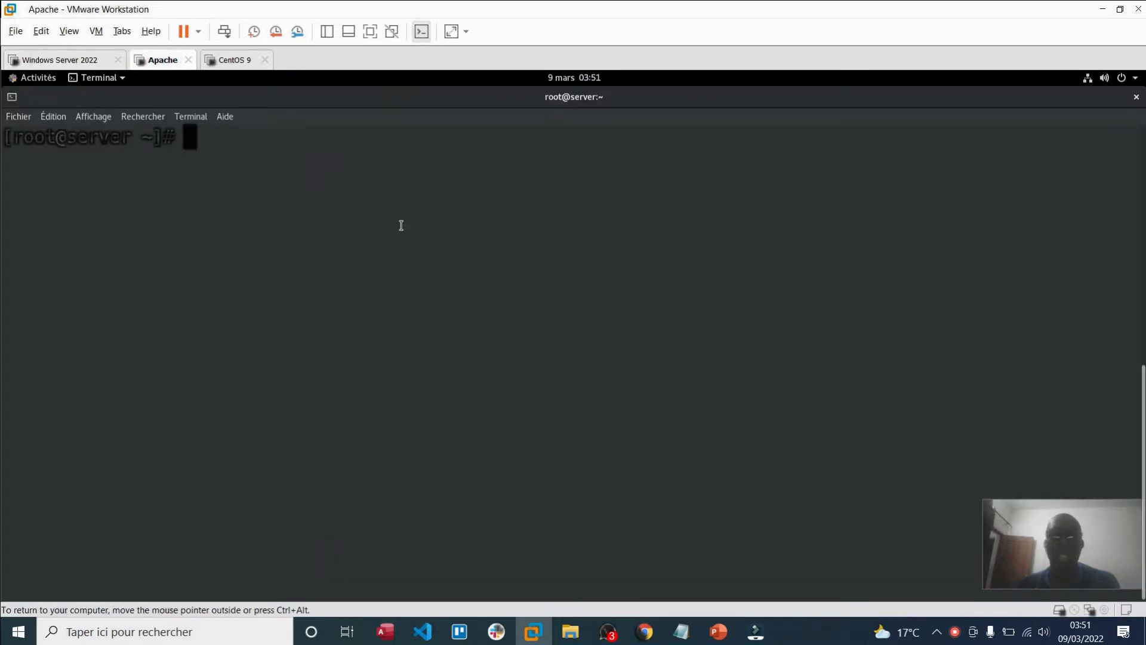
{"action": "type", "text": "ls"}
{"action": "key", "text": "Return"}
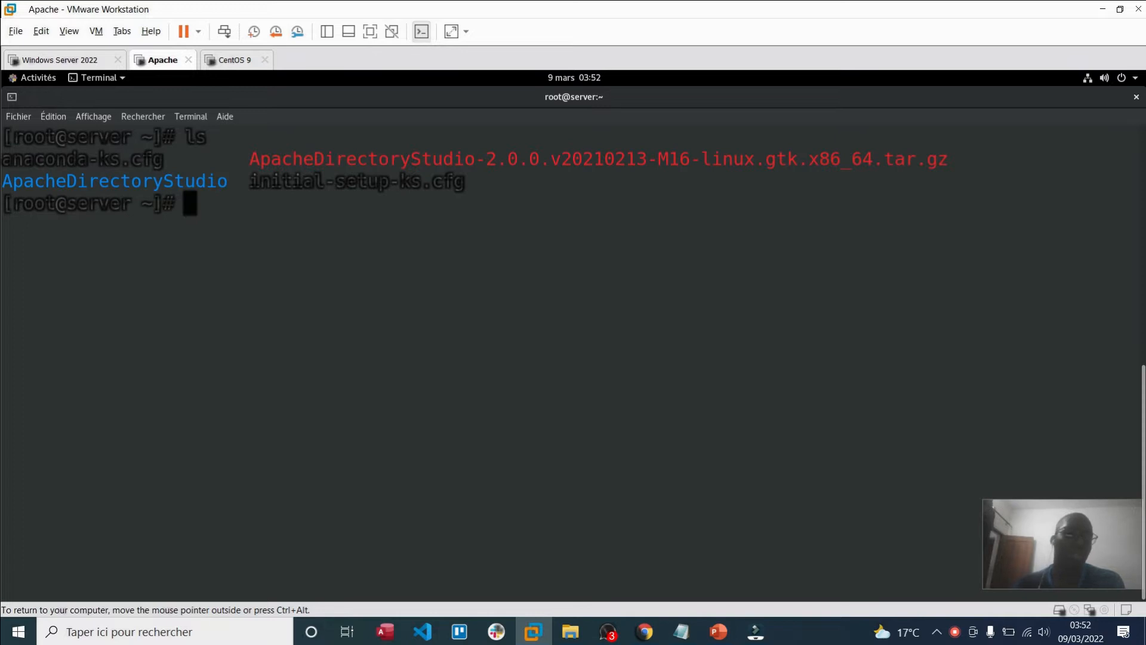
{"action": "double_click", "coordinate": [140, 182]}
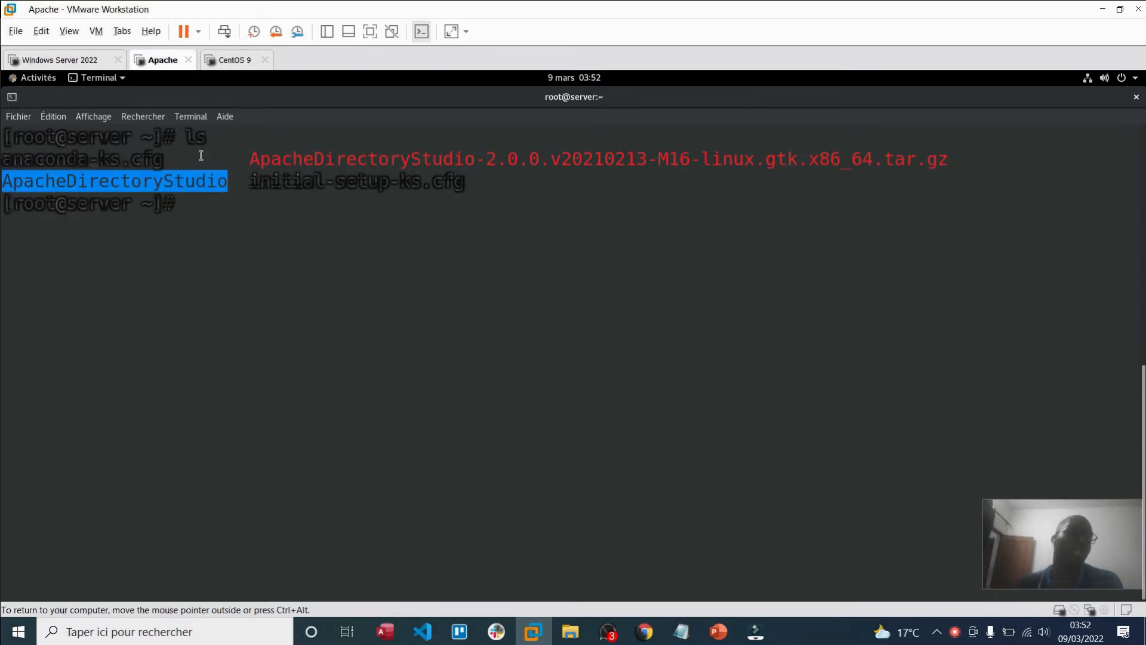
{"action": "left_click", "coordinate": [297, 242]}
Step: Enter ApacheDirectoryStudio/, list its contents, and run ./ApacheDirectoryStudio
{"action": "type", "text": "cd A"}
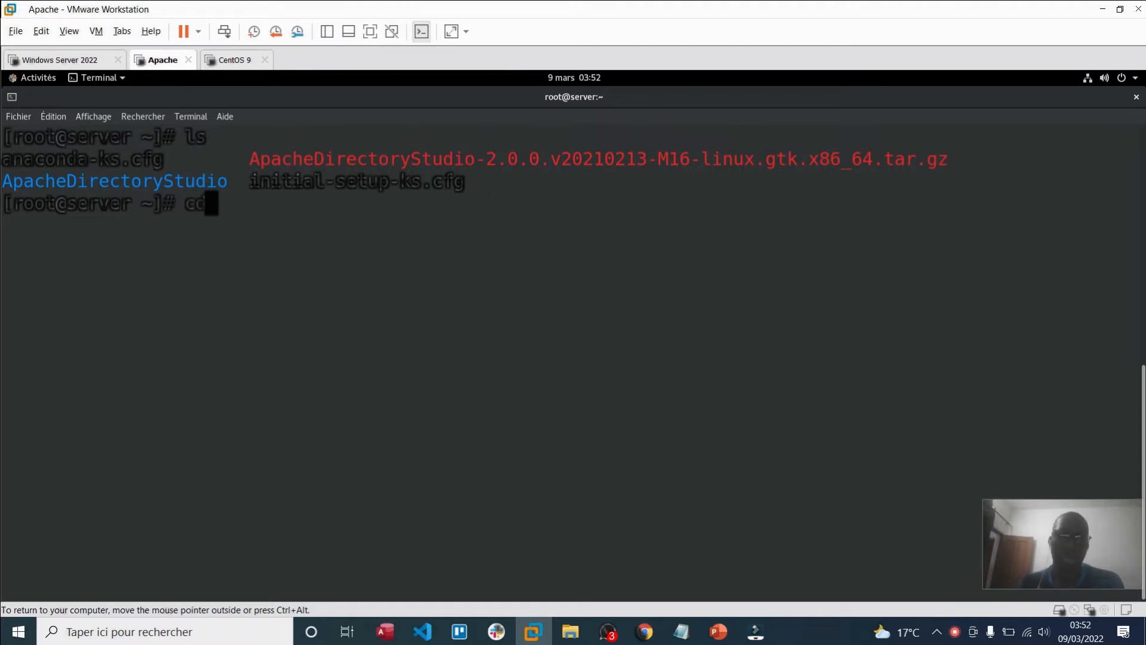
{"action": "key", "text": "Tab"}
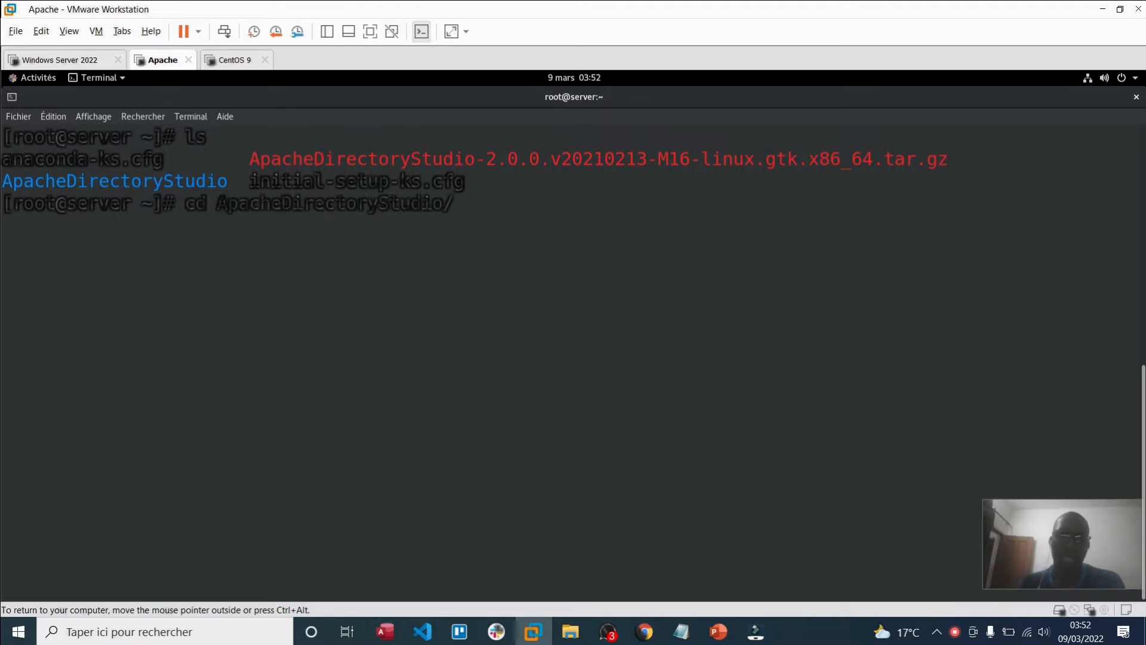
{"action": "key", "text": "Return"}
{"action": "type", "text": "ls"}
{"action": "key", "text": "Return"}
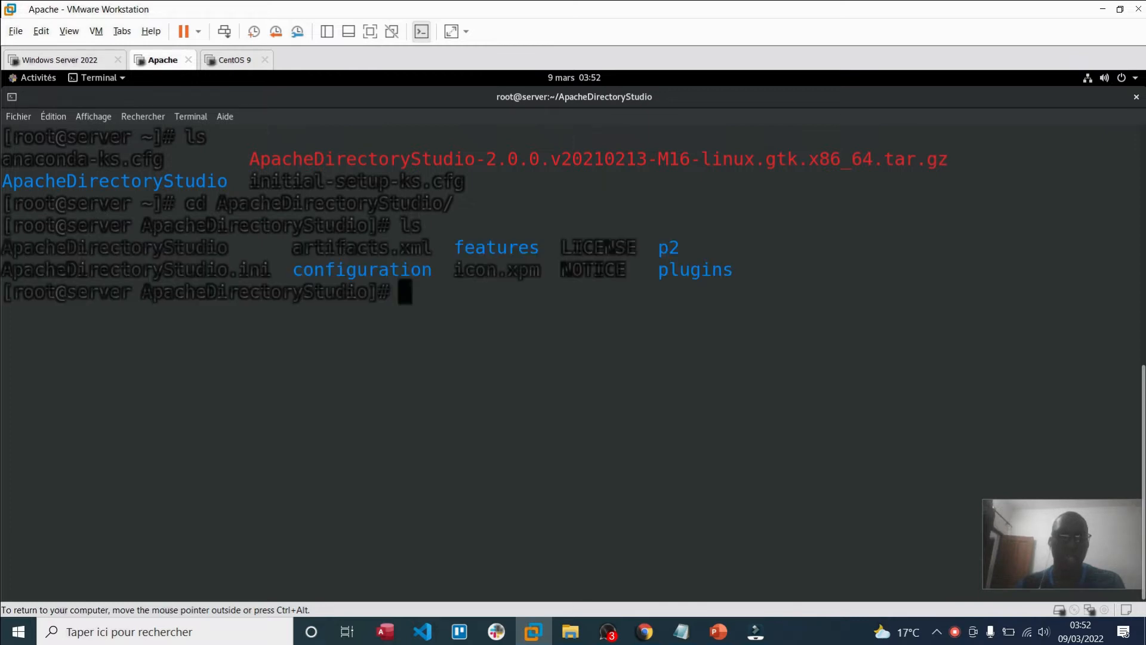
{"action": "type", "text": "./A"}
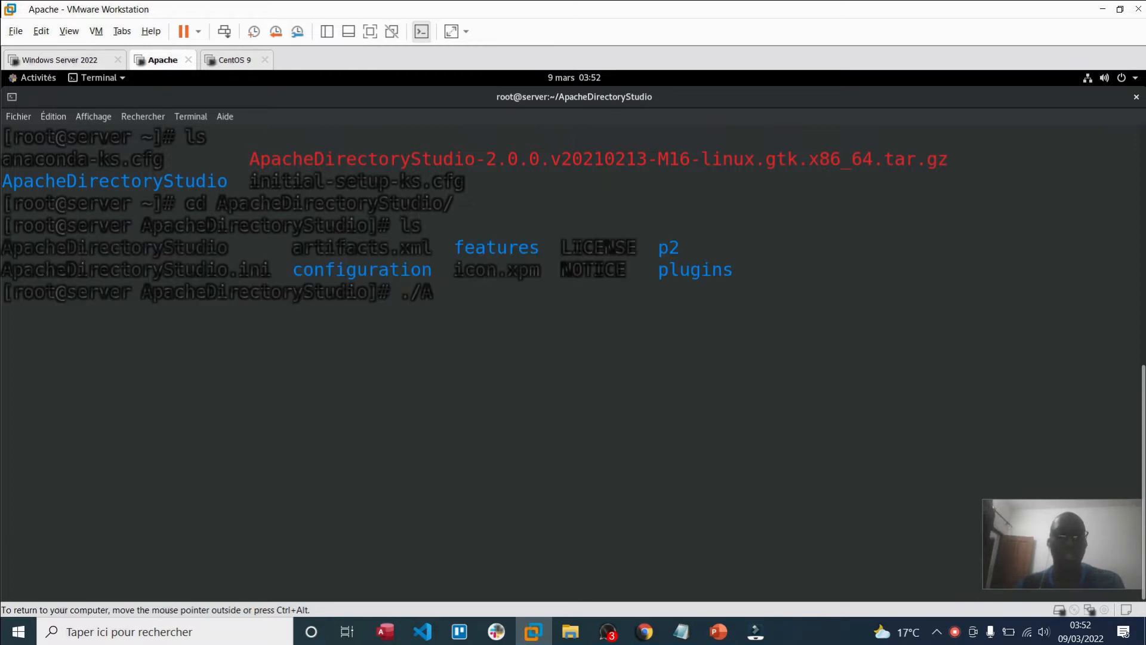
{"action": "key", "text": "Tab"}
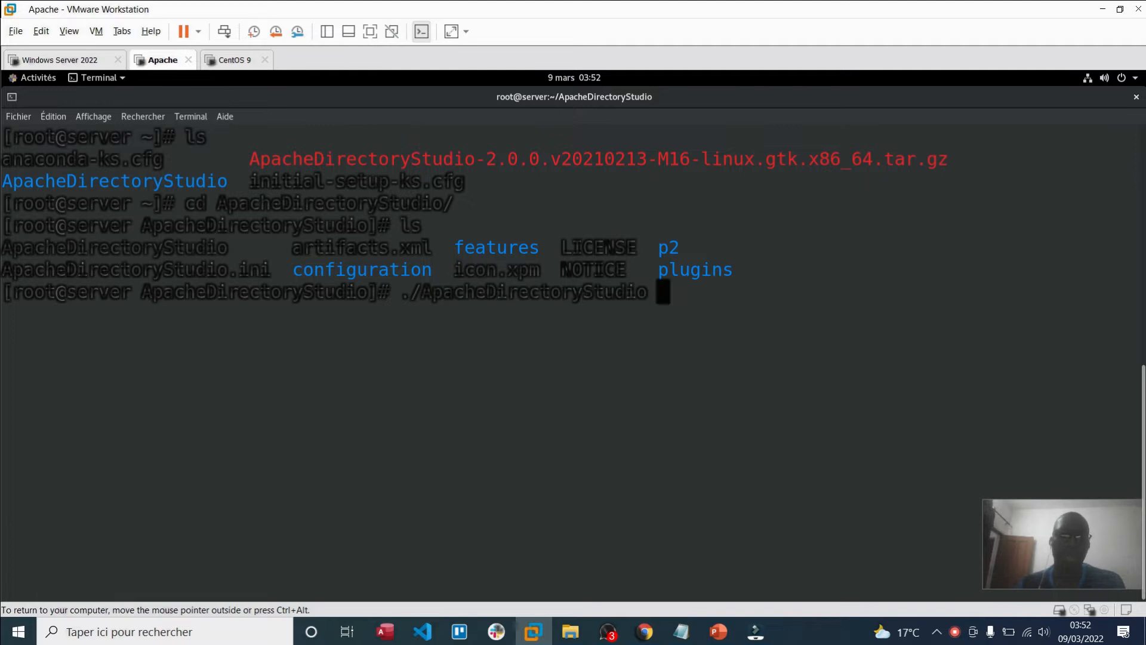
{"action": "key", "text": "Return"}
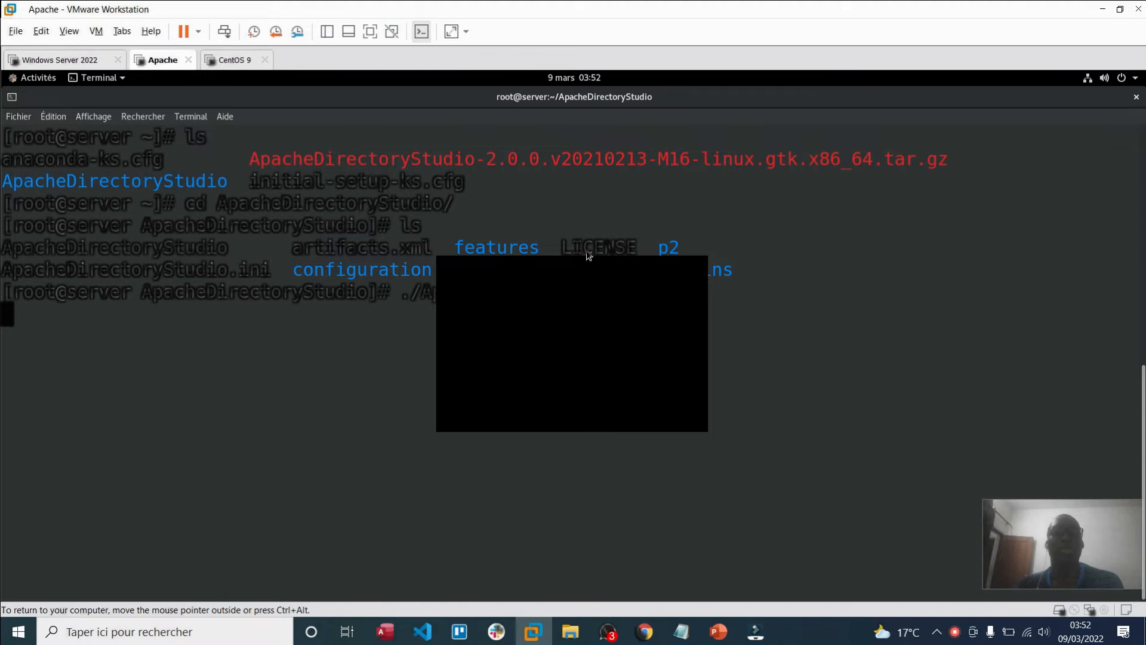
Step: Close the duplicate ADSI Edit window on Windows Server 2022, then return to the Apache VM
{"action": "left_click", "coordinate": [77, 59]}
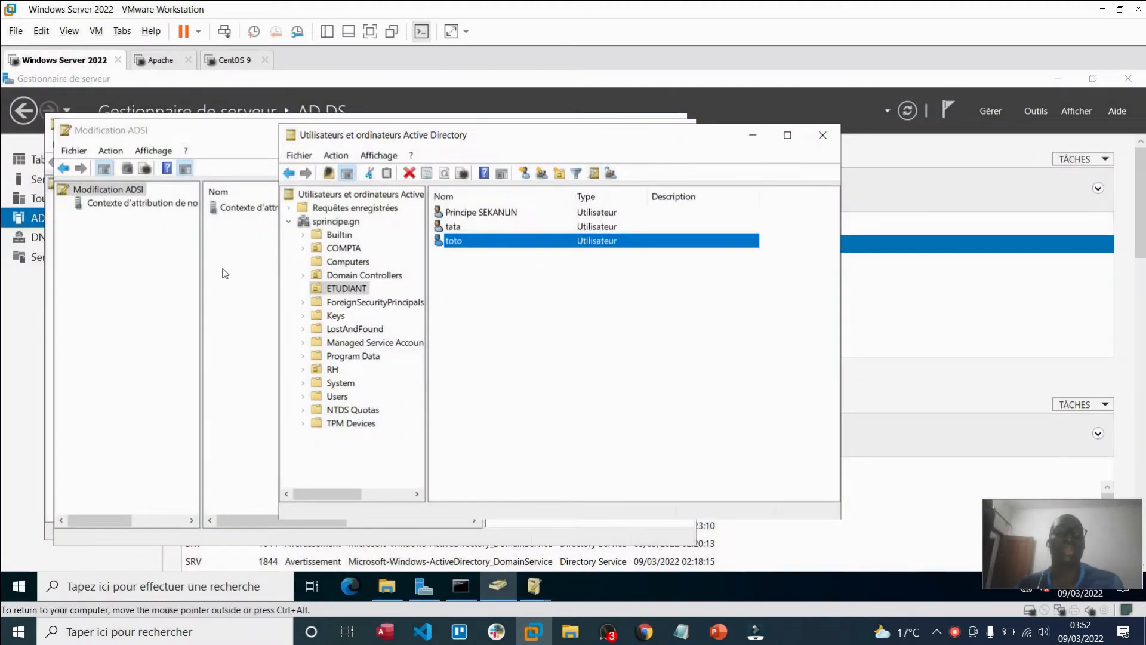
{"action": "left_click", "coordinate": [239, 251]}
{"action": "left_click_drag", "start_coordinate": [201, 136], "coordinate": [268, 135]}
{"action": "left_click", "coordinate": [814, 131]}
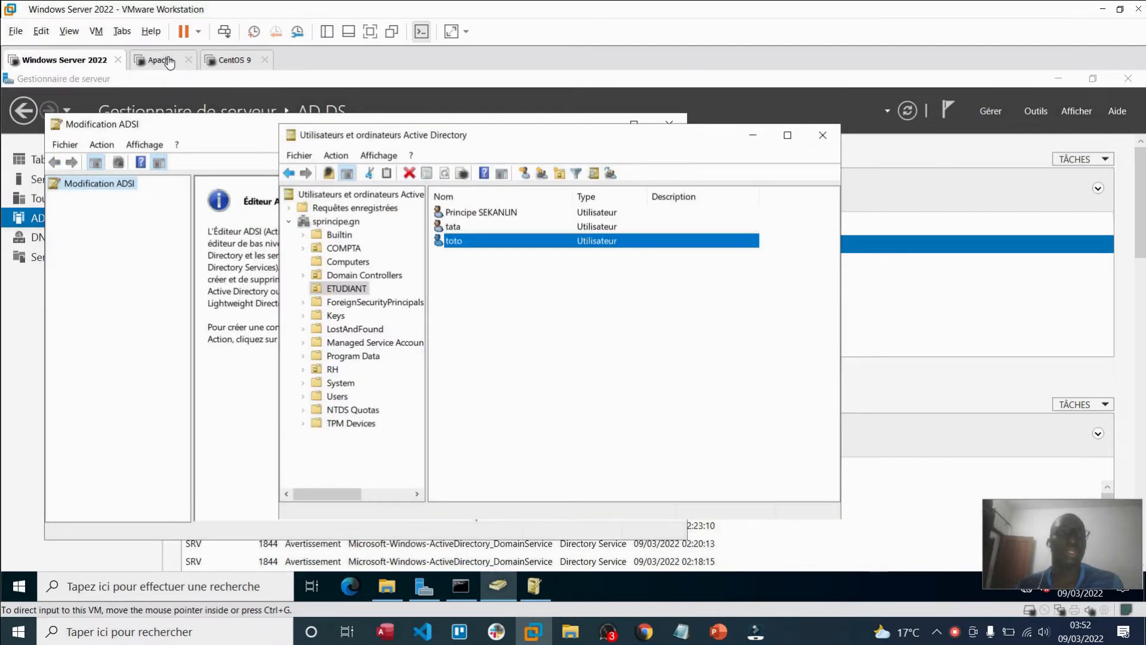
{"action": "left_click", "coordinate": [156, 58]}
{"action": "left_click", "coordinate": [540, 295]}
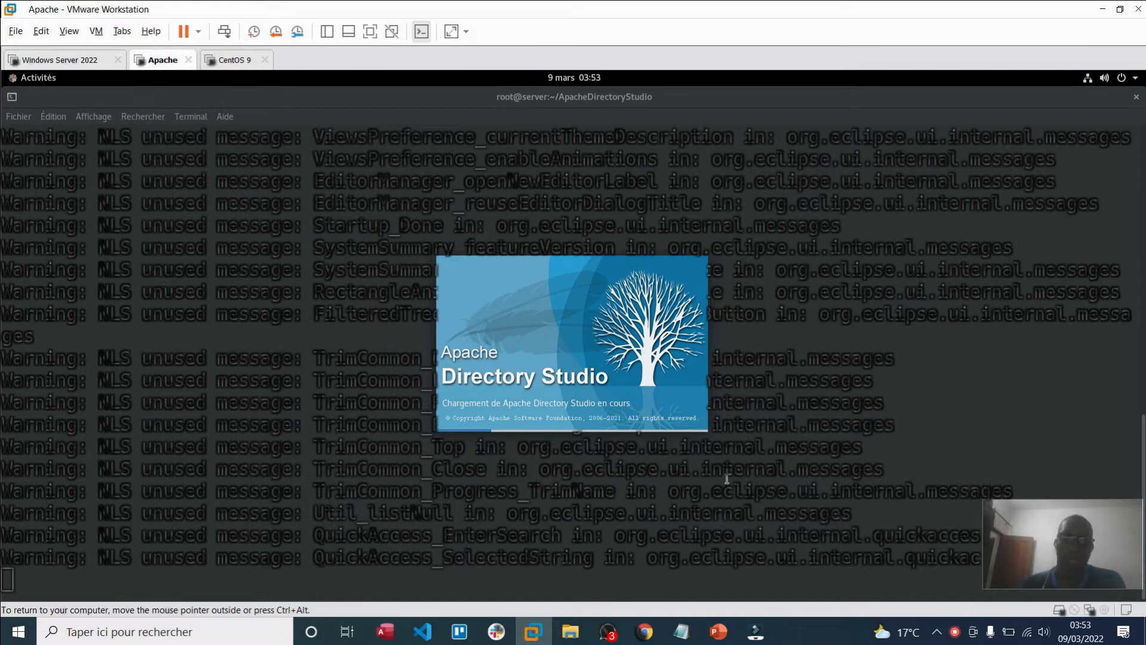
Step: Open the Apache VM's settings and close them without changes
{"action": "right_click", "coordinate": [158, 62]}
{"action": "left_click", "coordinate": [230, 245]}
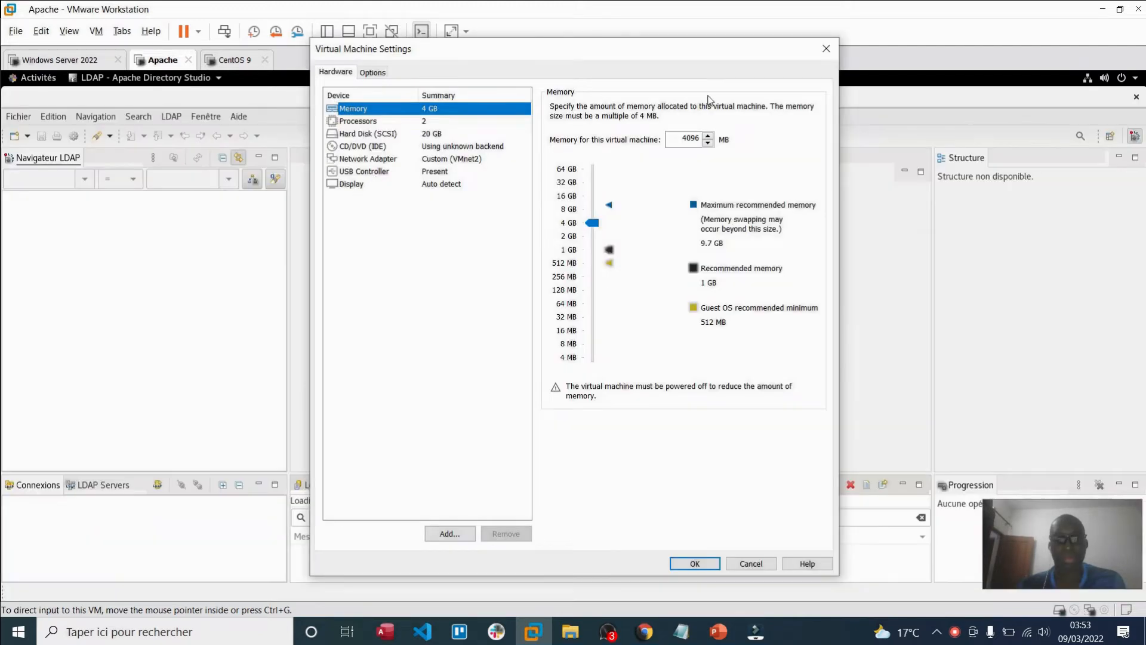
{"action": "left_click", "coordinate": [825, 47]}
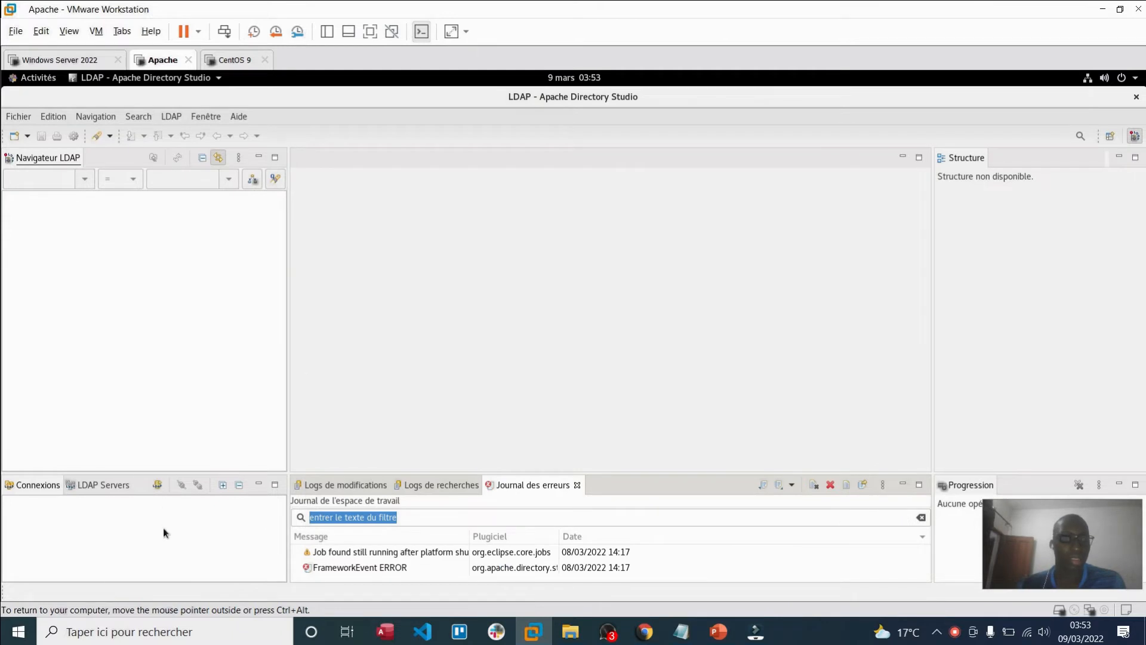
Step: Choose LDAP > Nouvelle connexion... to start a new LDAP connection
{"action": "left_click", "coordinate": [29, 114]}
{"action": "key", "text": "Escape"}
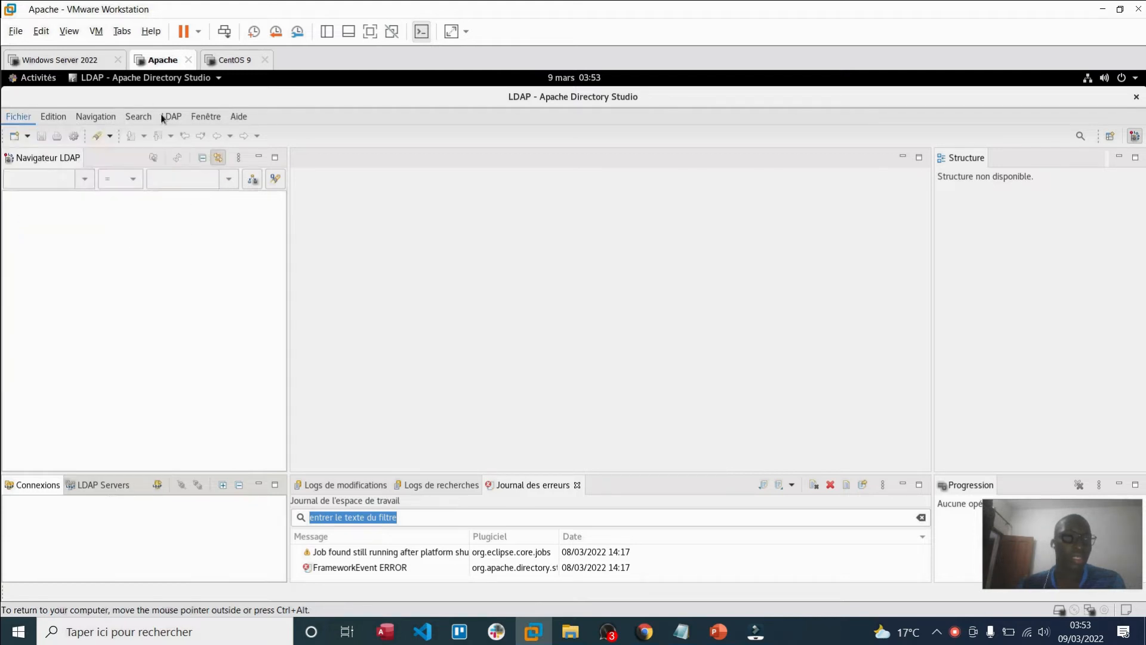
{"action": "left_click", "coordinate": [161, 118]}
{"action": "key", "text": "Escape"}
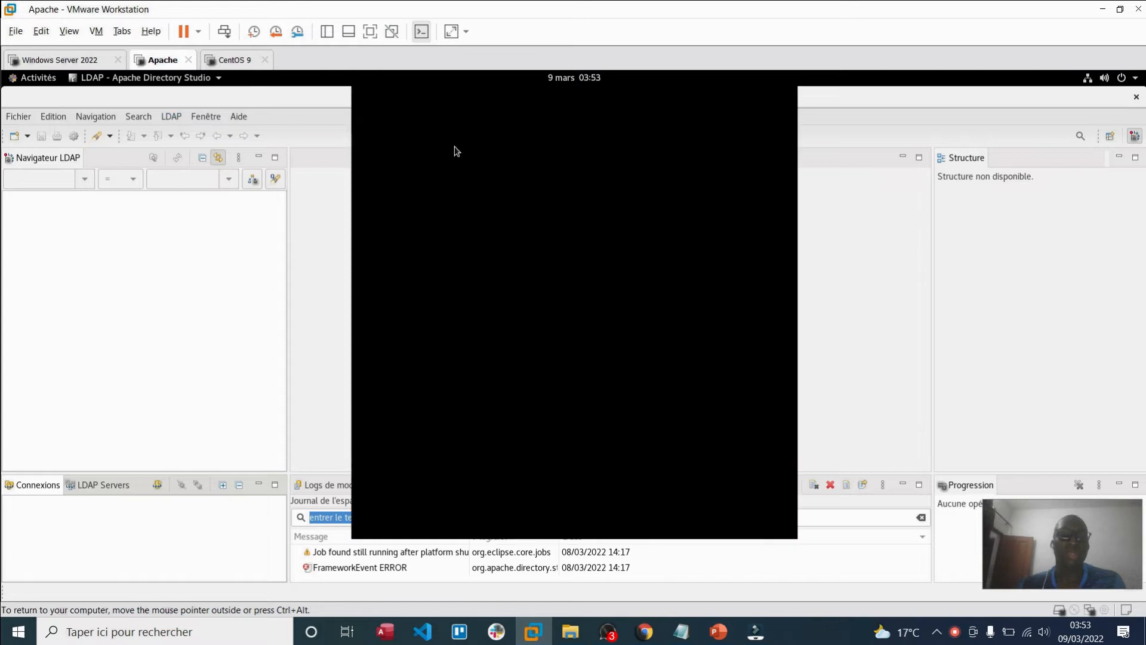
Step: Name the new connection 'Windows ADDS'
{"action": "left_click", "coordinate": [467, 171]}
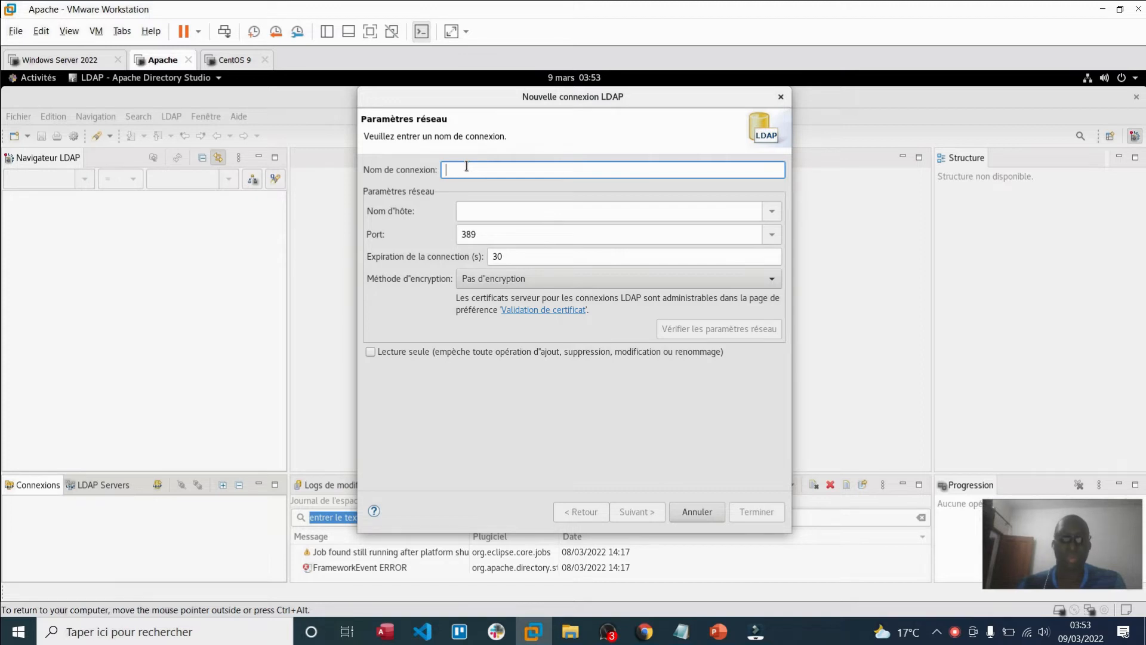
{"action": "type", "text": "Wind"}
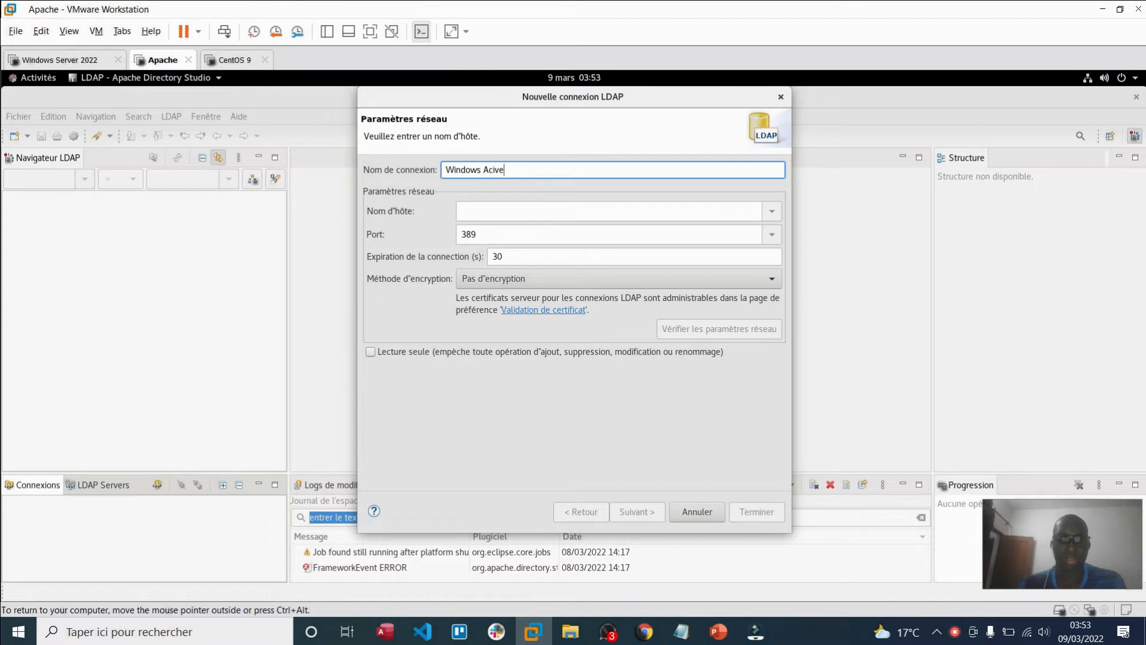
{"action": "type", "text": "ows Active"}
{"action": "key", "text": "BackSpace"}
{"action": "type", "text": "ADDS"}
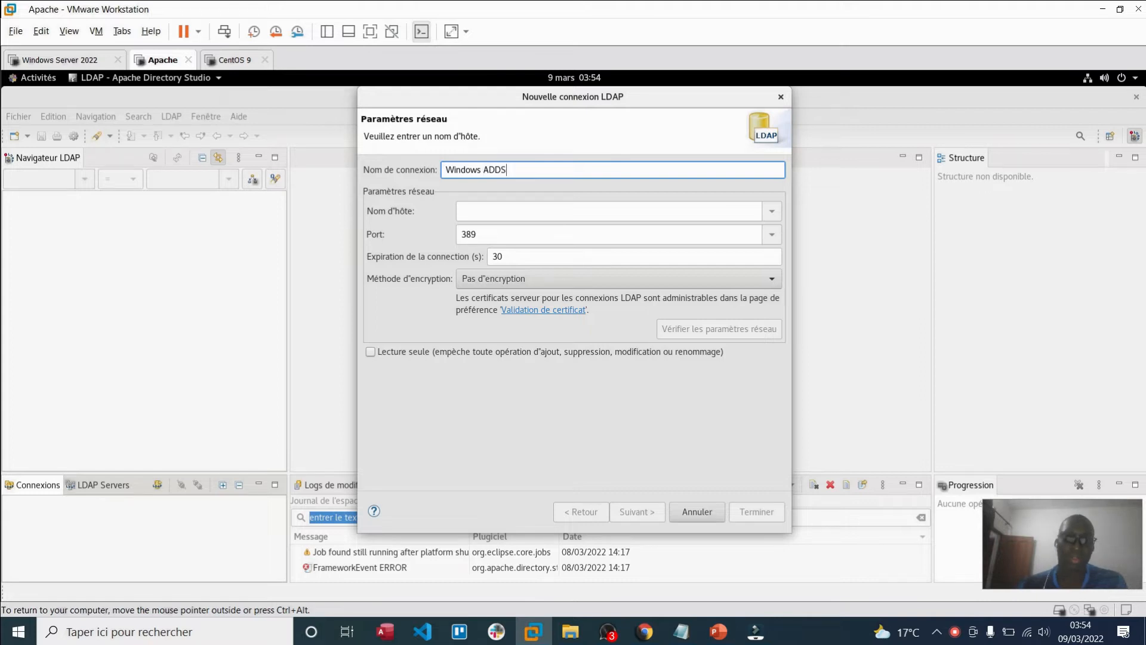
{"action": "left_click", "coordinate": [486, 213]}
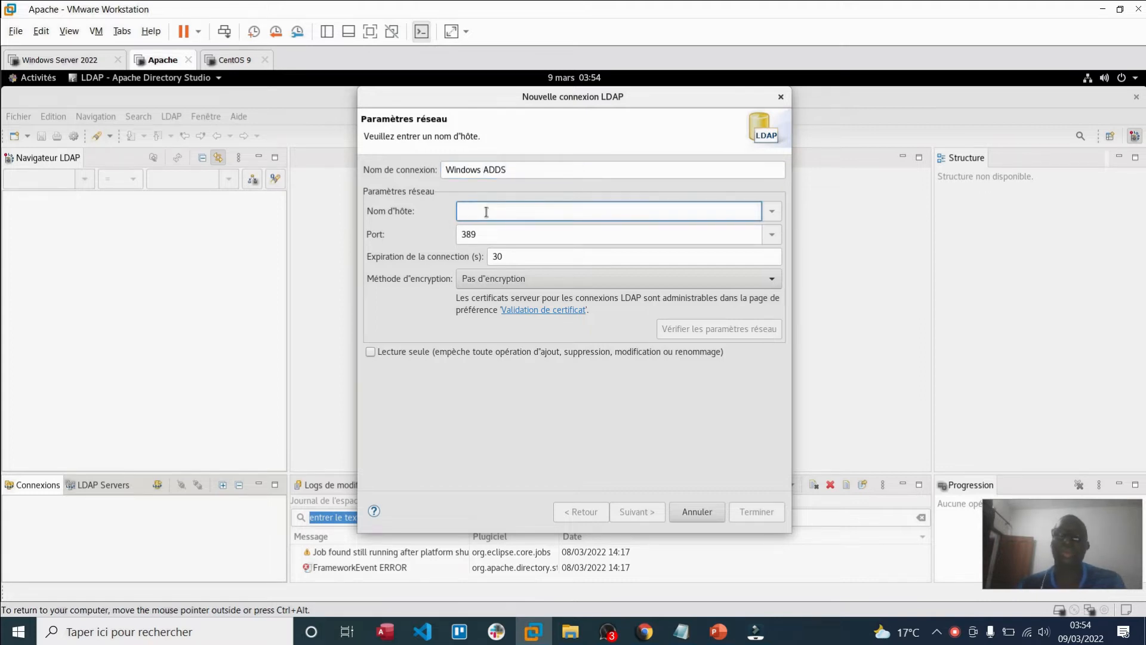
Step: Copy srv.sprincipe.gn from the Windows Server command prompt and paste it as the host name
{"action": "left_click", "coordinate": [66, 59]}
{"action": "left_click", "coordinate": [460, 586]}
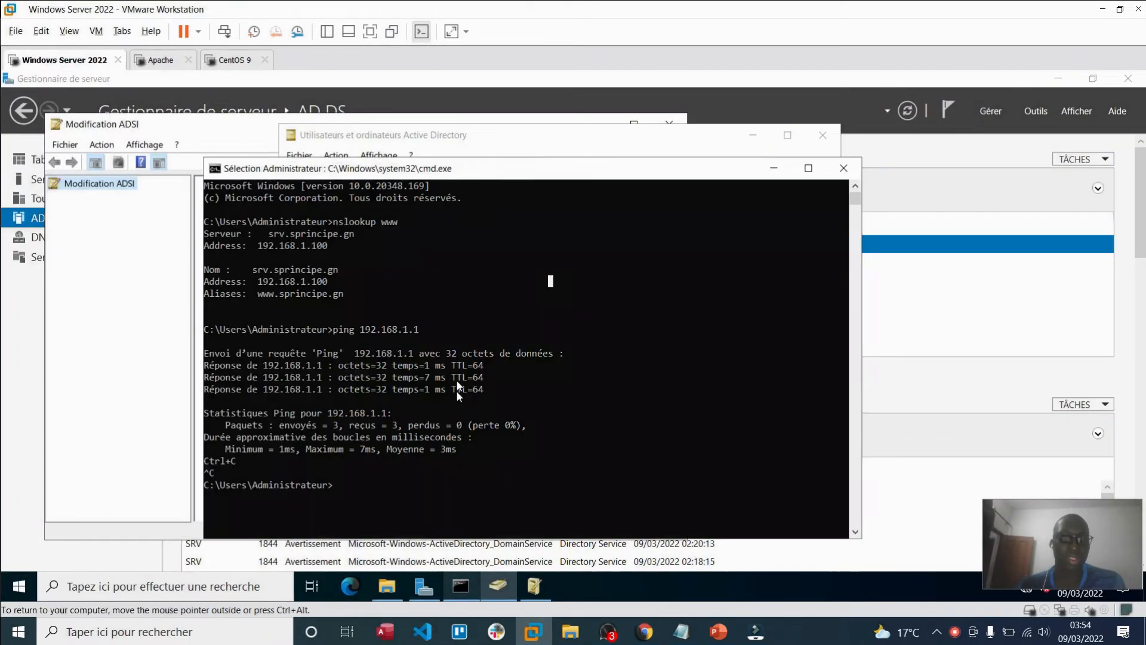
{"action": "left_click_drag", "start_coordinate": [337, 266], "coordinate": [251, 267]}
{"action": "key", "text": "ctrl+c"}
{"action": "left_click", "coordinate": [161, 60]}
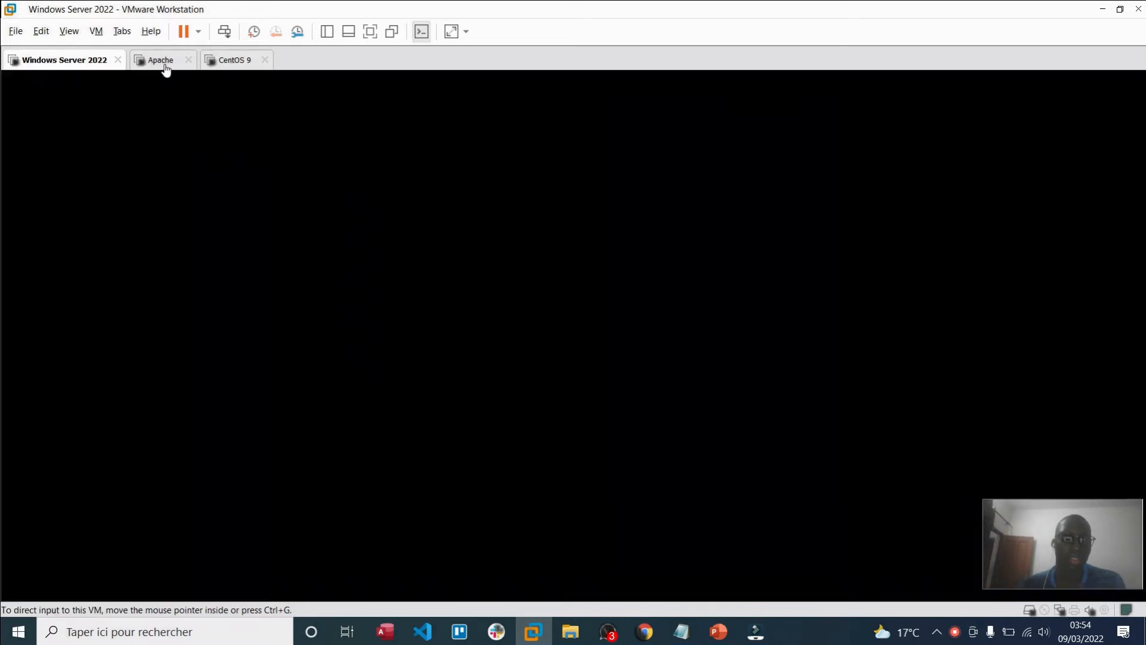
{"action": "left_click", "coordinate": [500, 220]}
{"action": "key", "text": "ctrl+v"}
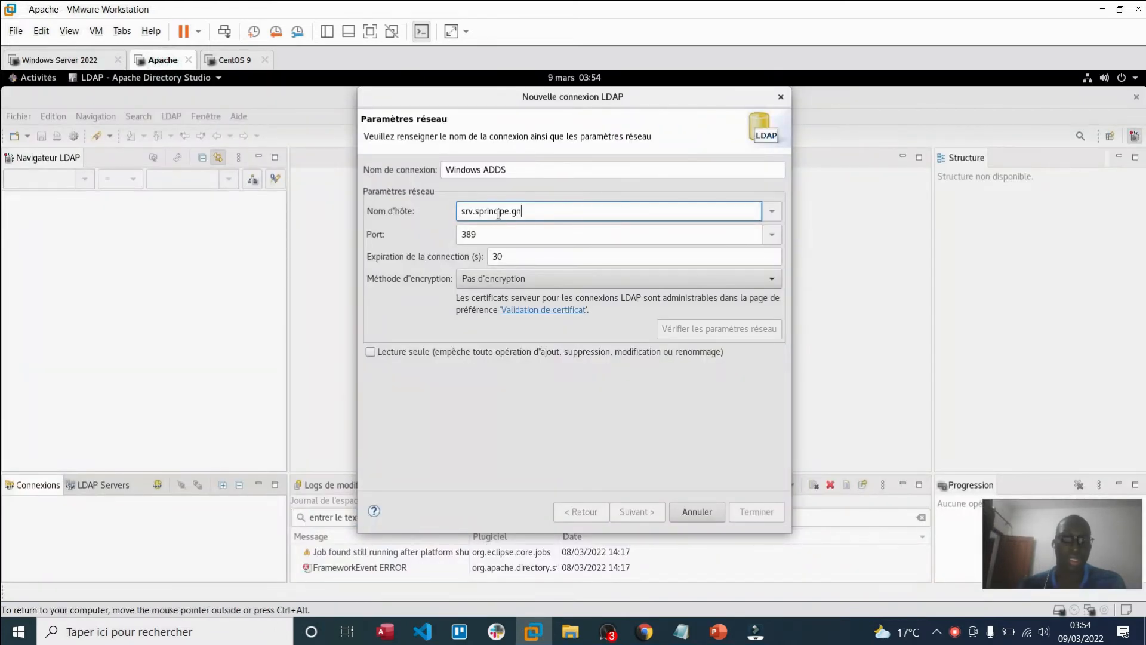
Step: Verify the network connection to srv.sprincipe.gn:389 succeeds and continue to authentication
{"action": "left_click", "coordinate": [731, 333]}
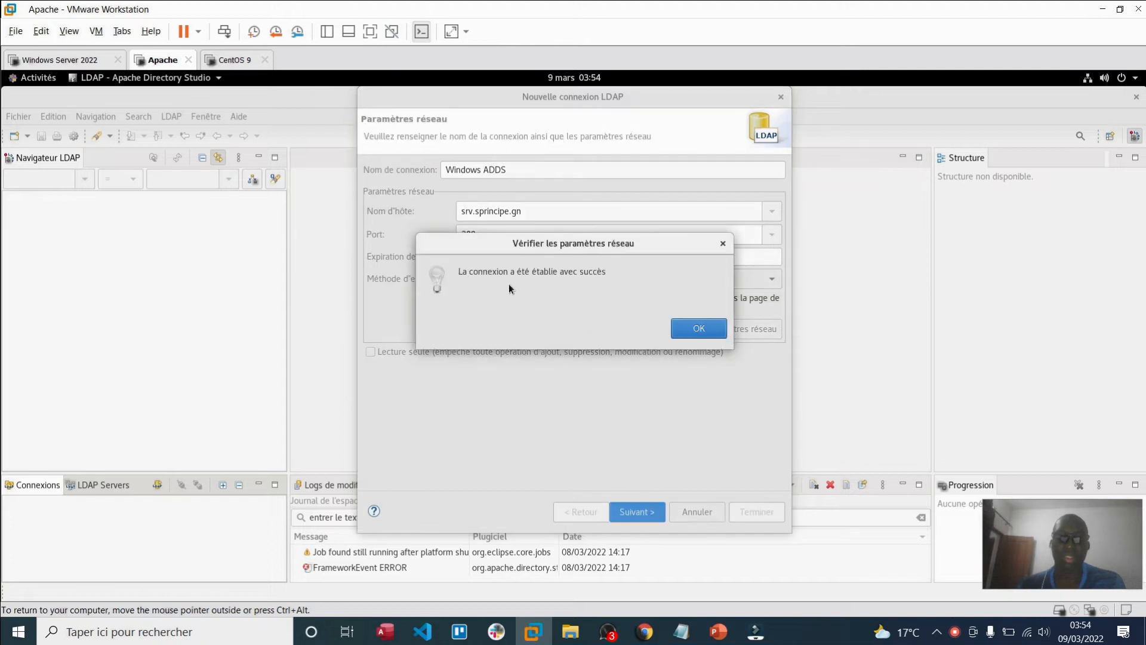
{"action": "left_click", "coordinate": [695, 332]}
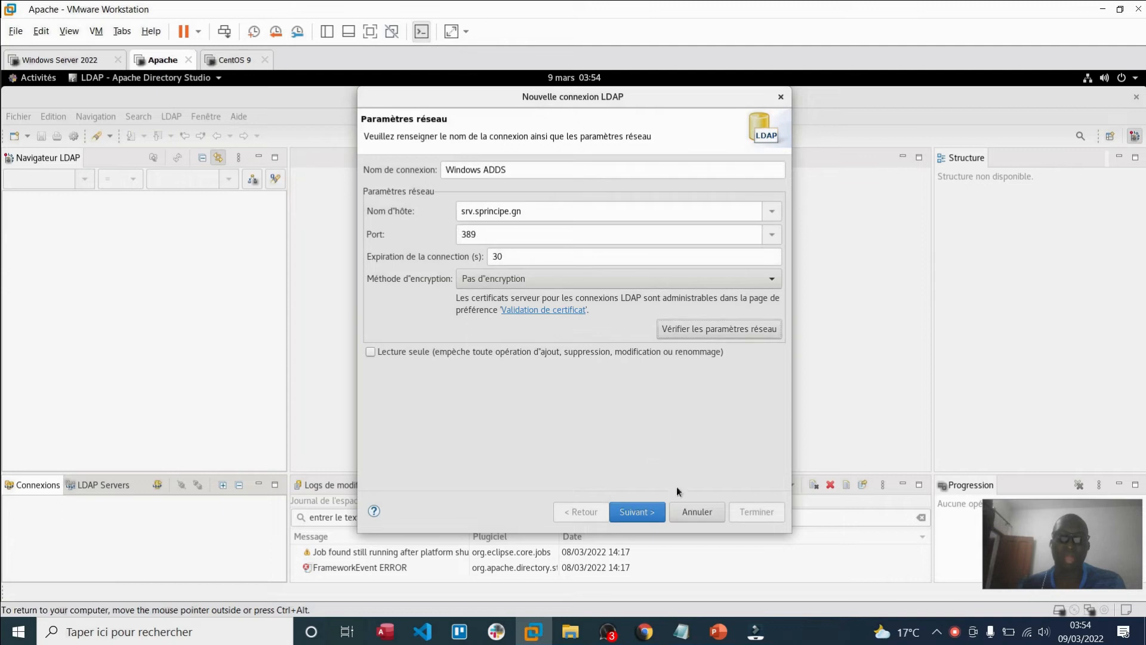
{"action": "left_click", "coordinate": [644, 515]}
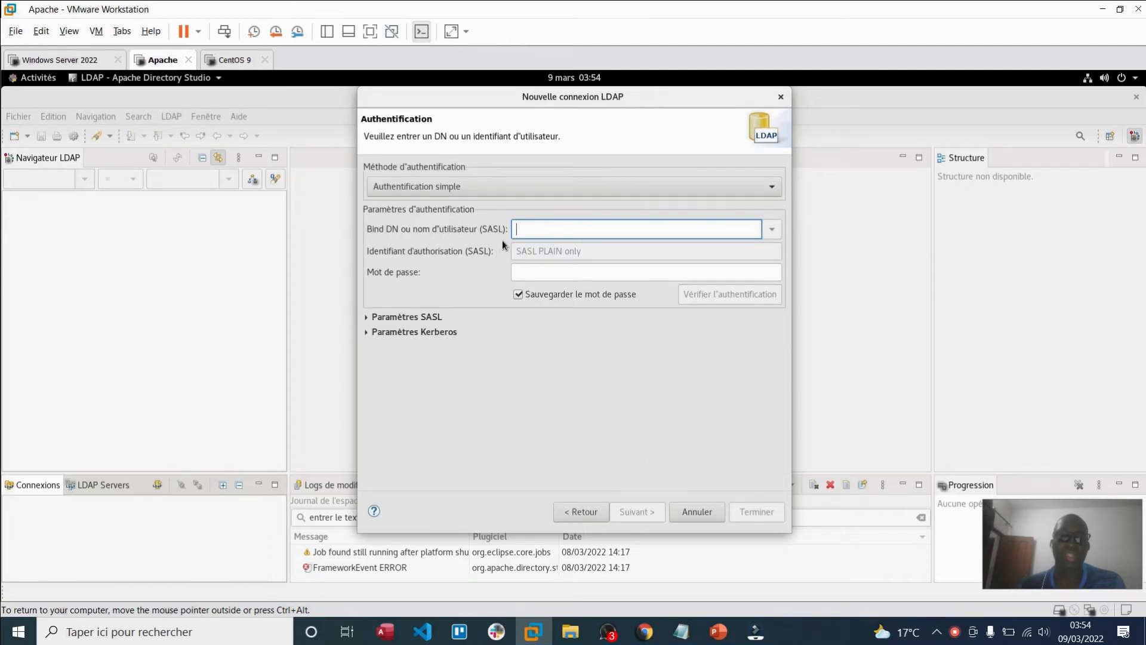
Step: Connect ADSI Edit on Windows Server to the default naming context
{"action": "left_click", "coordinate": [86, 60]}
{"action": "left_click", "coordinate": [174, 214]}
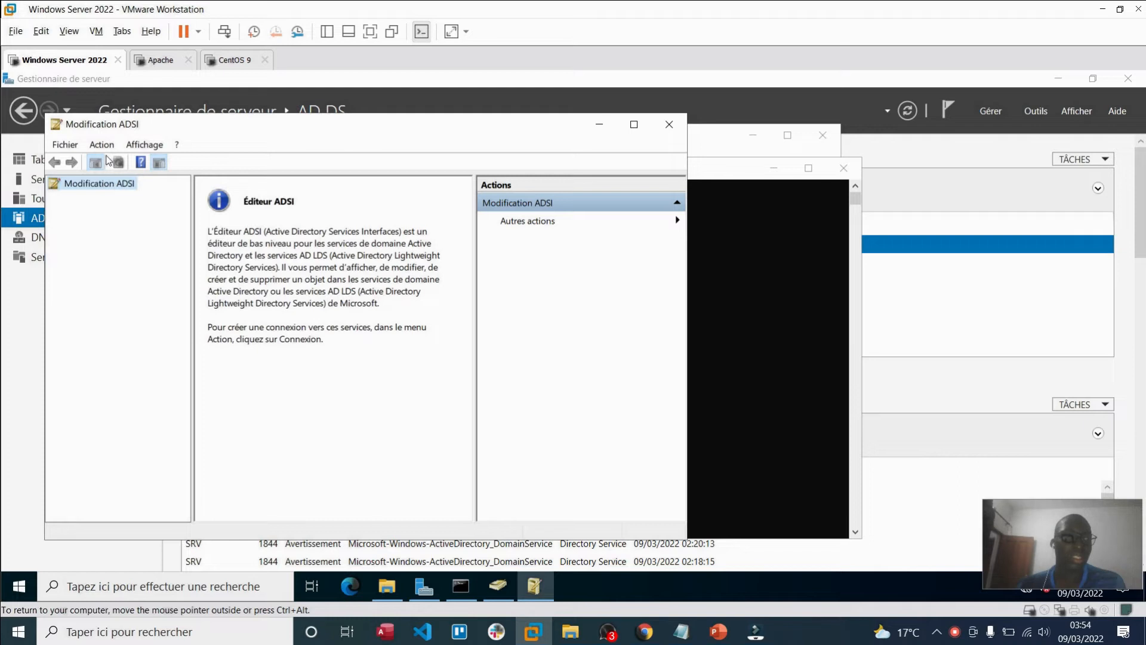
{"action": "left_click", "coordinate": [69, 147]}
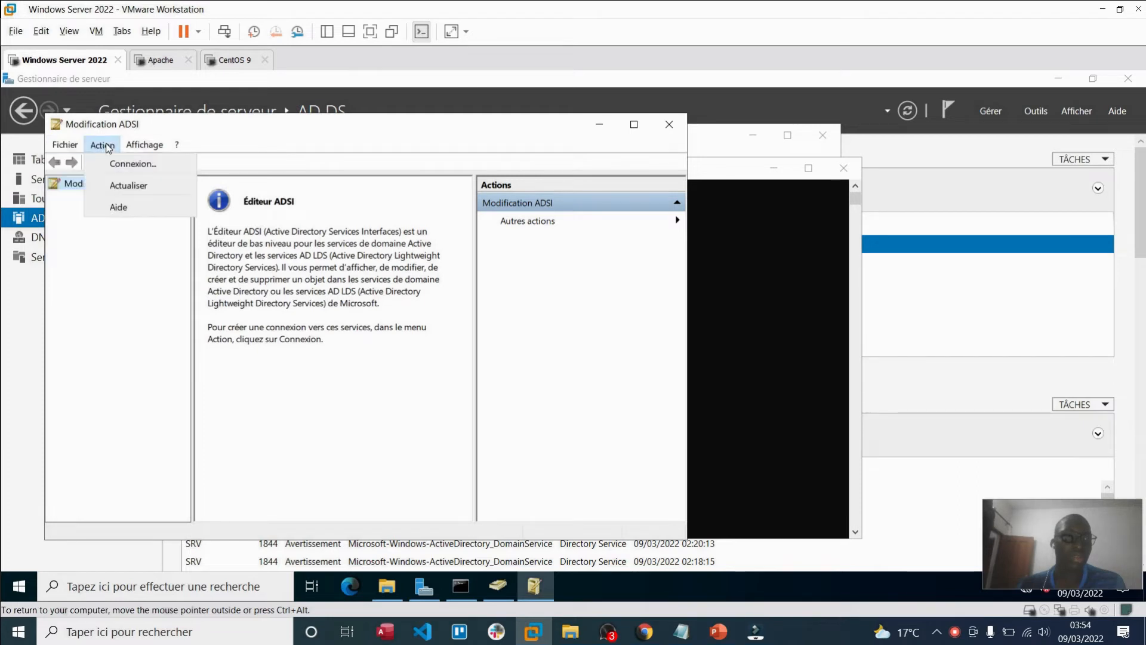
{"action": "left_click", "coordinate": [116, 163]}
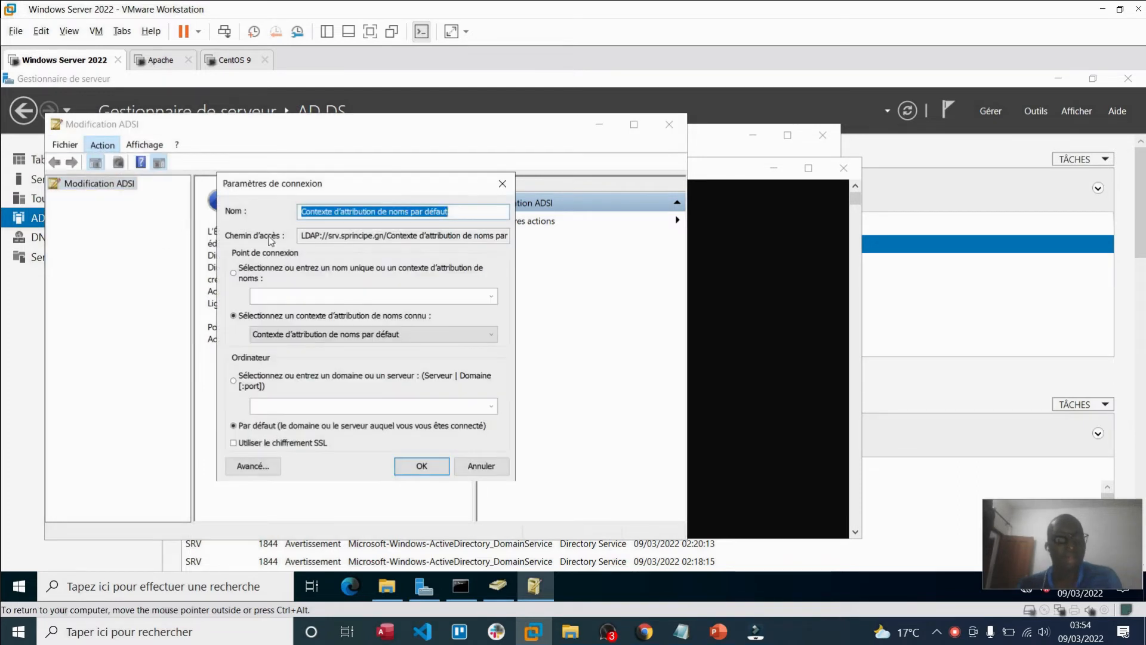
{"action": "left_click", "coordinate": [423, 466]}
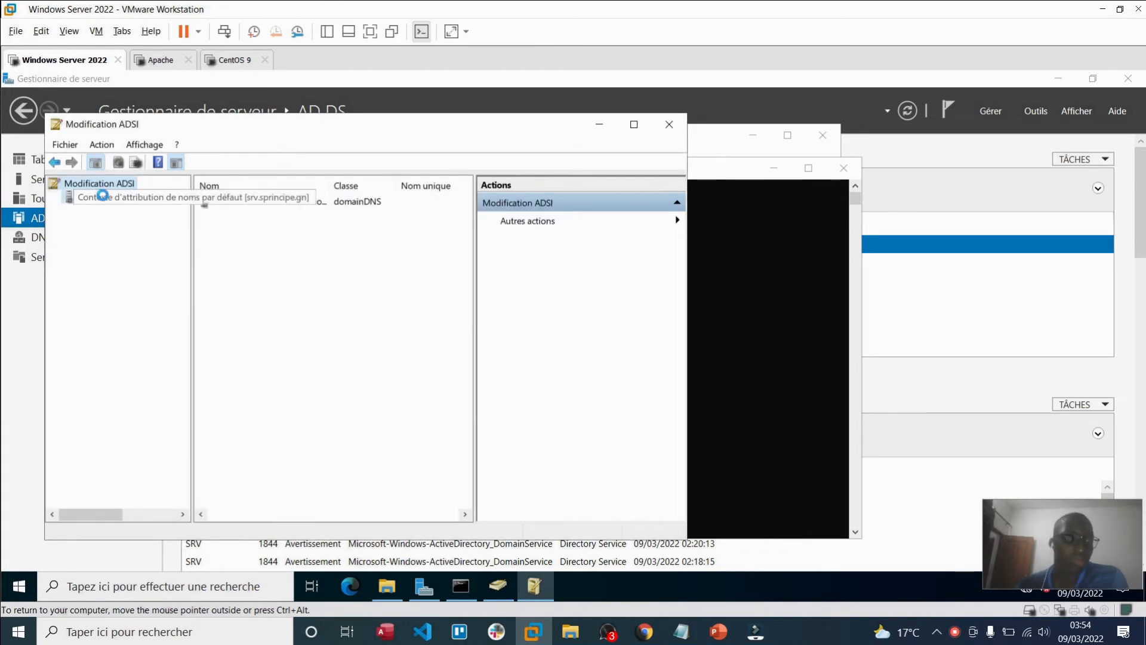
Step: Copy the distinguishedName of CN=Administrateur under DC=sprincipe,DC=gn > CN=Users
{"action": "left_click", "coordinate": [105, 199]}
{"action": "double_click", "coordinate": [98, 212]}
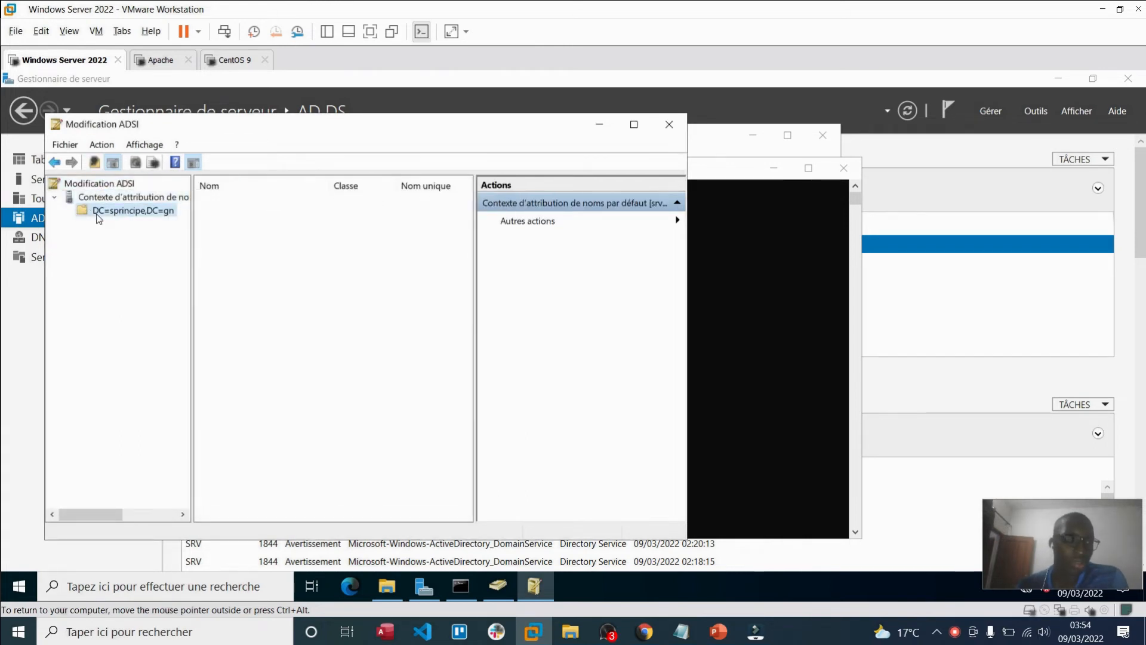
{"action": "left_click", "coordinate": [126, 413]}
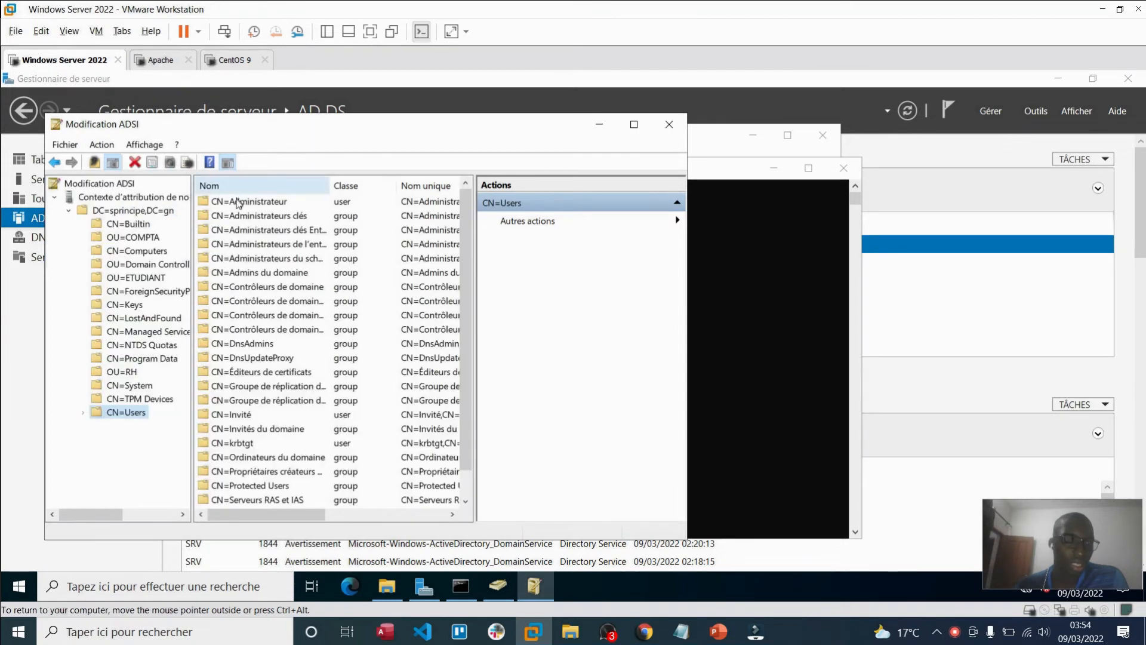
{"action": "left_click", "coordinate": [238, 203]}
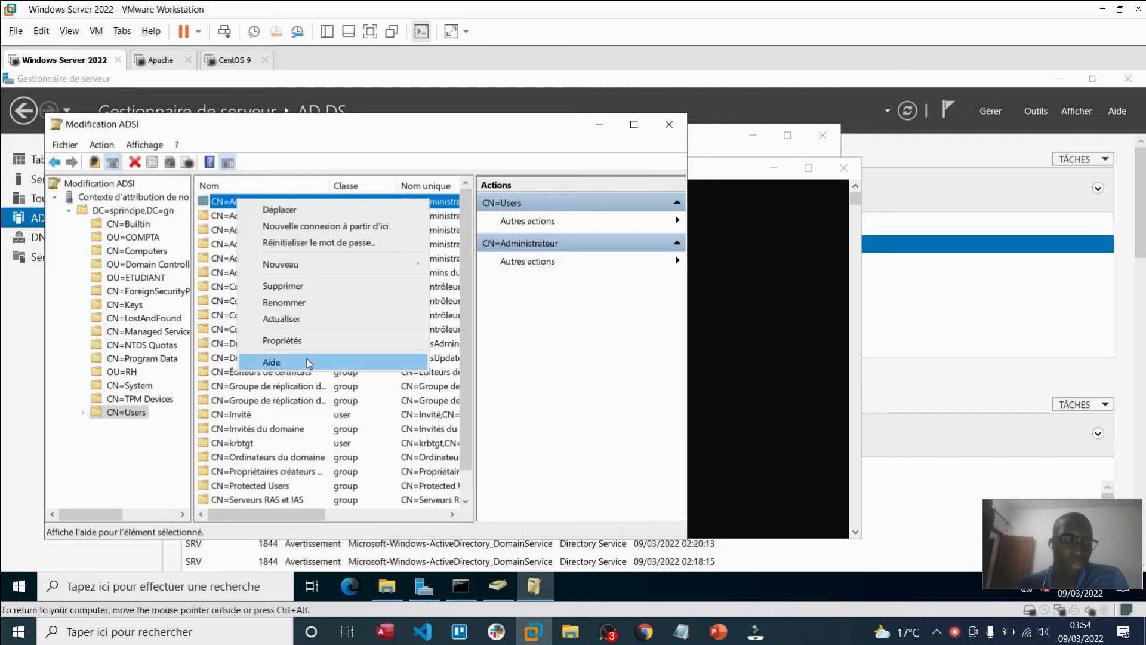
{"action": "left_click", "coordinate": [297, 340]}
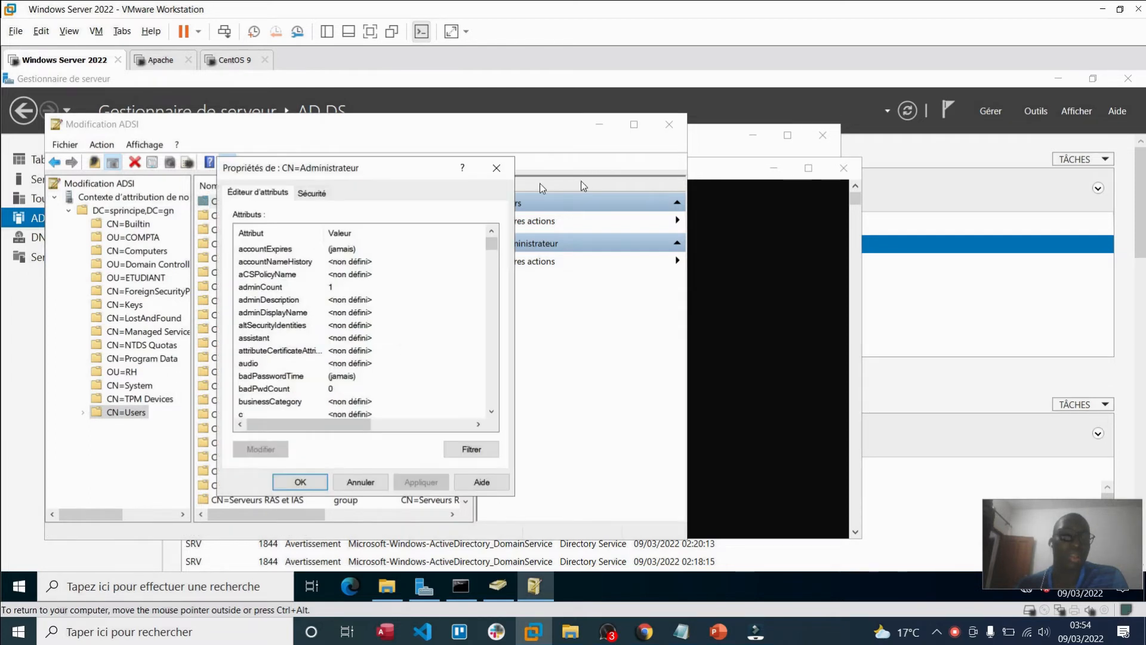
{"action": "left_click_drag", "start_coordinate": [494, 246], "coordinate": [496, 259]}
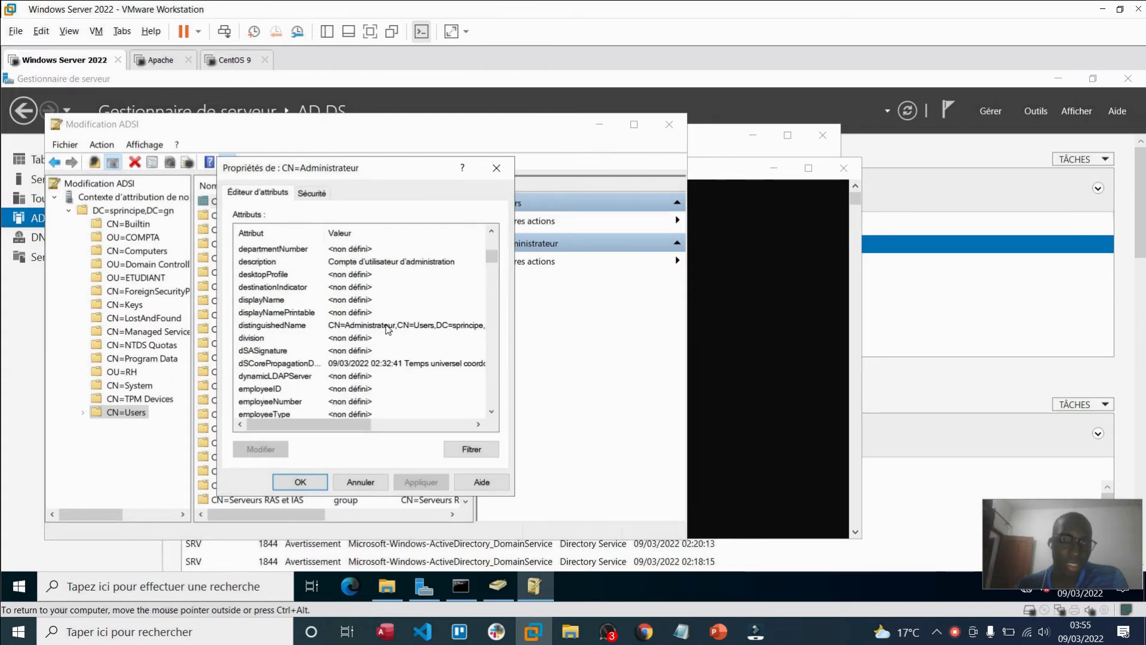
{"action": "double_click", "coordinate": [388, 329]}
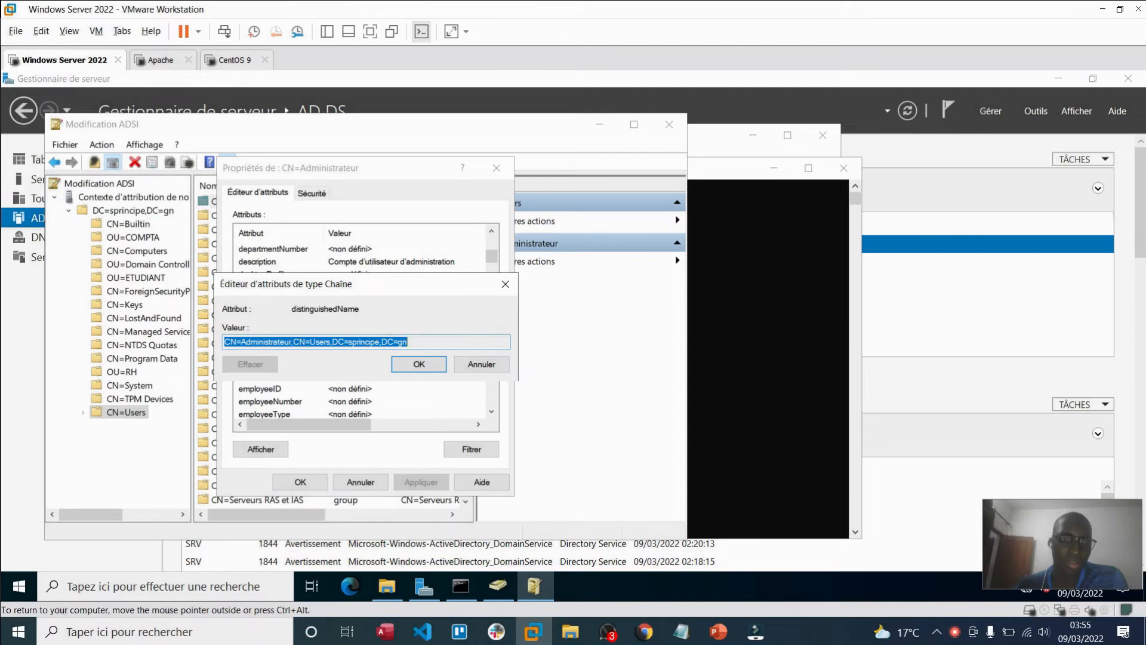
{"action": "right_click", "coordinate": [361, 349]}
{"action": "left_click", "coordinate": [399, 392]}
Step: Turn off Fonctionnalités avancées in Active Directory Users and Computers and show the Users container
{"action": "left_click", "coordinate": [725, 149]}
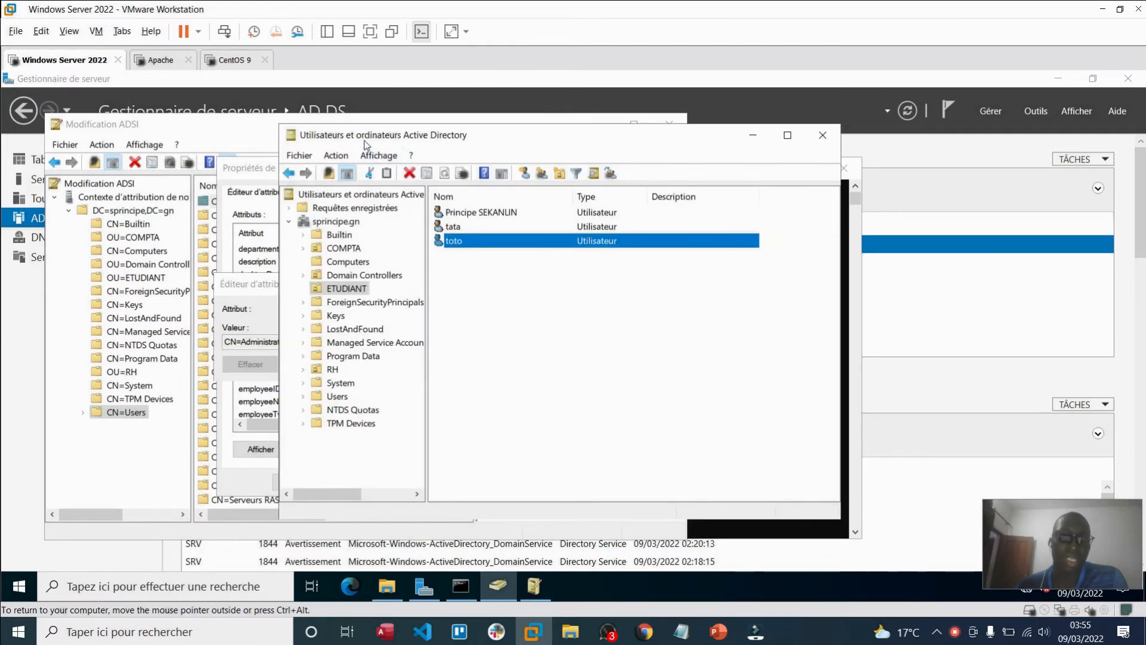
{"action": "left_click", "coordinate": [382, 158]}
{"action": "left_click", "coordinate": [431, 282]}
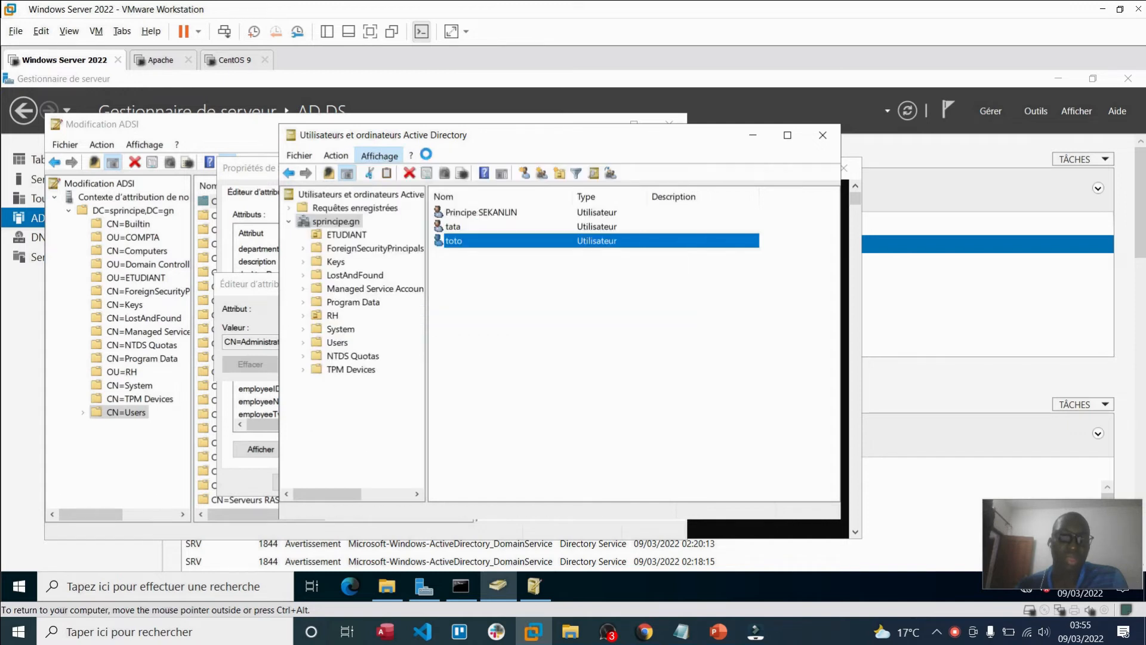
{"action": "left_click", "coordinate": [337, 342]}
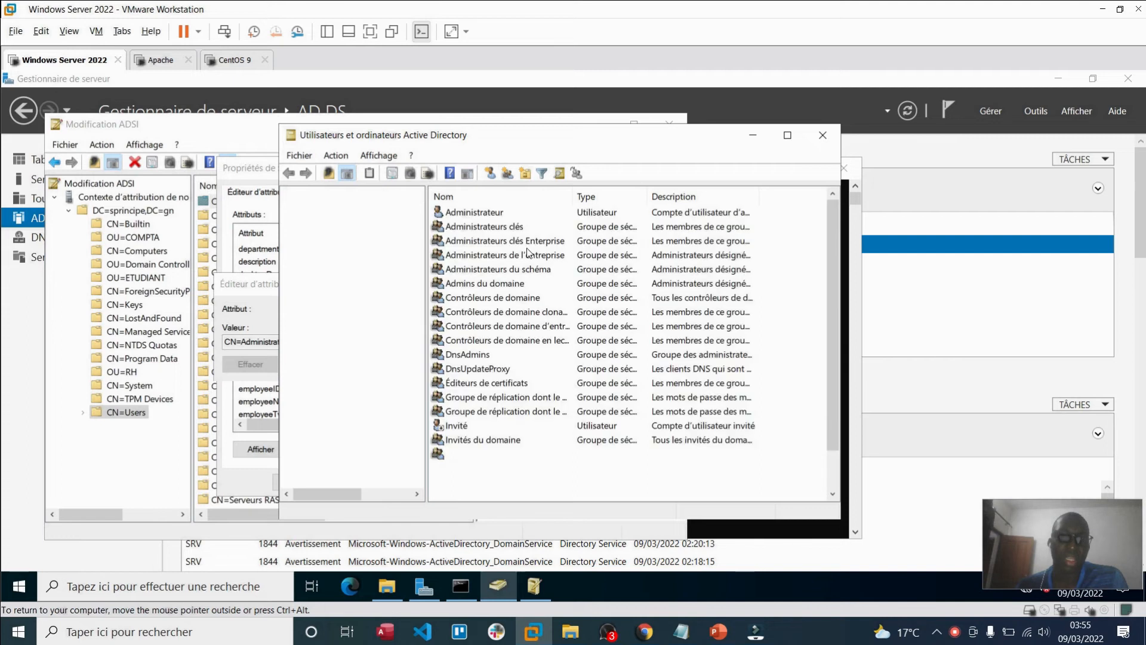
Step: Open the Administrateur account's properties, then close them
{"action": "left_click", "coordinate": [495, 213]}
{"action": "right_click", "coordinate": [494, 214]}
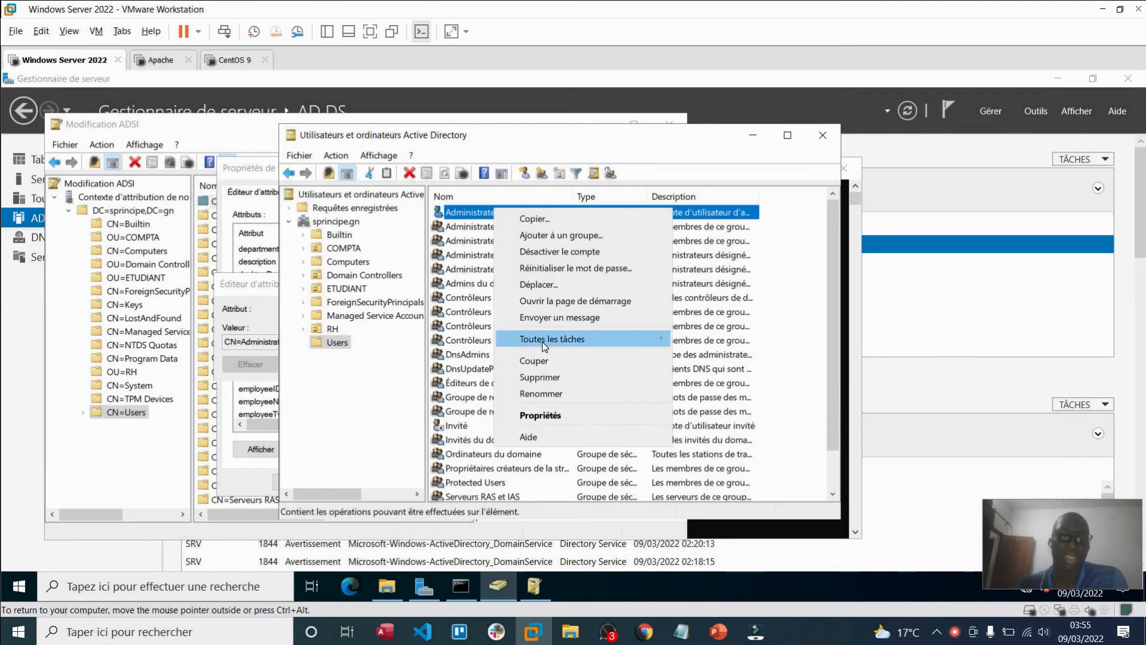
{"action": "left_click", "coordinate": [539, 413]}
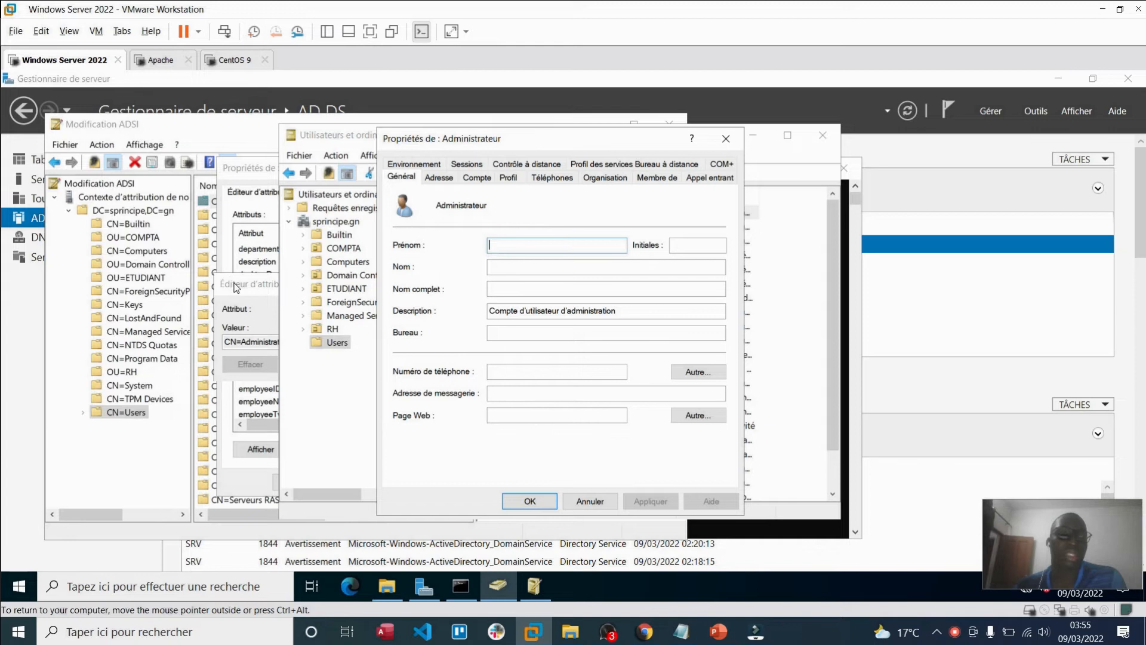
{"action": "left_click", "coordinate": [236, 287]}
{"action": "left_click", "coordinate": [713, 143]}
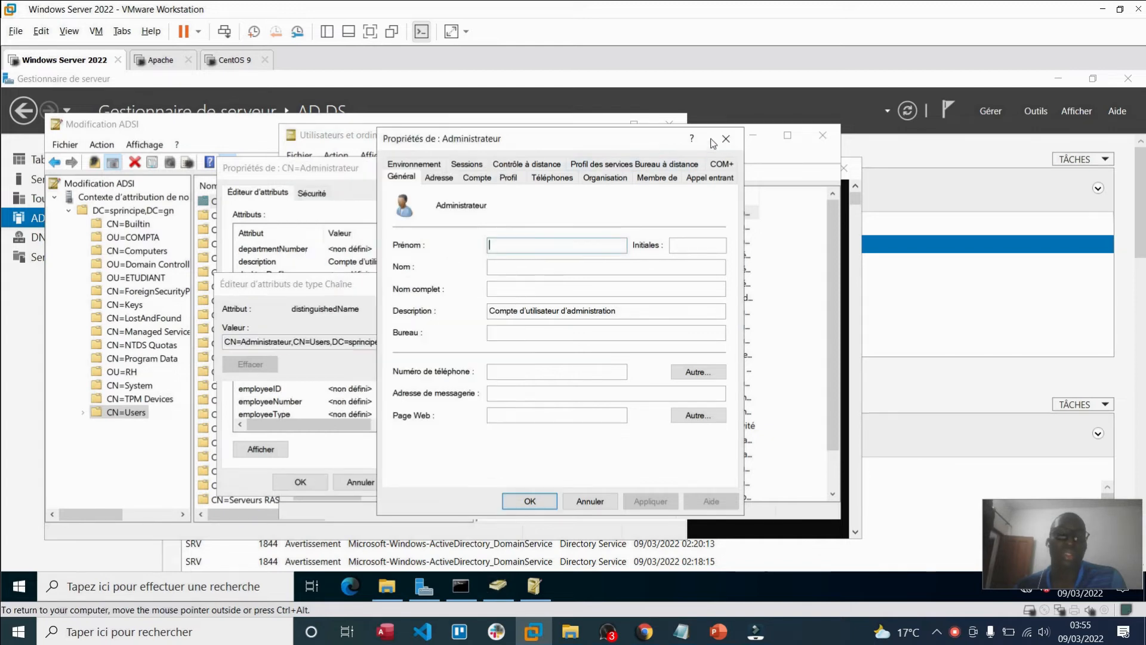
{"action": "left_click", "coordinate": [725, 138]}
{"action": "left_click", "coordinate": [438, 130]}
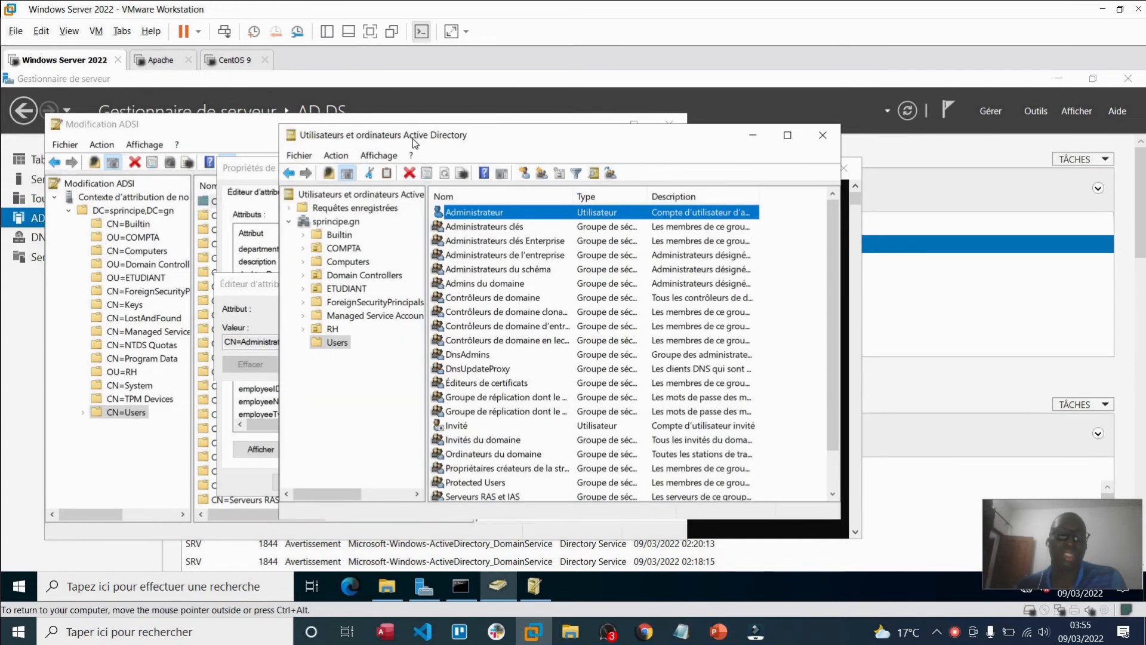
{"action": "left_click", "coordinate": [388, 156]}
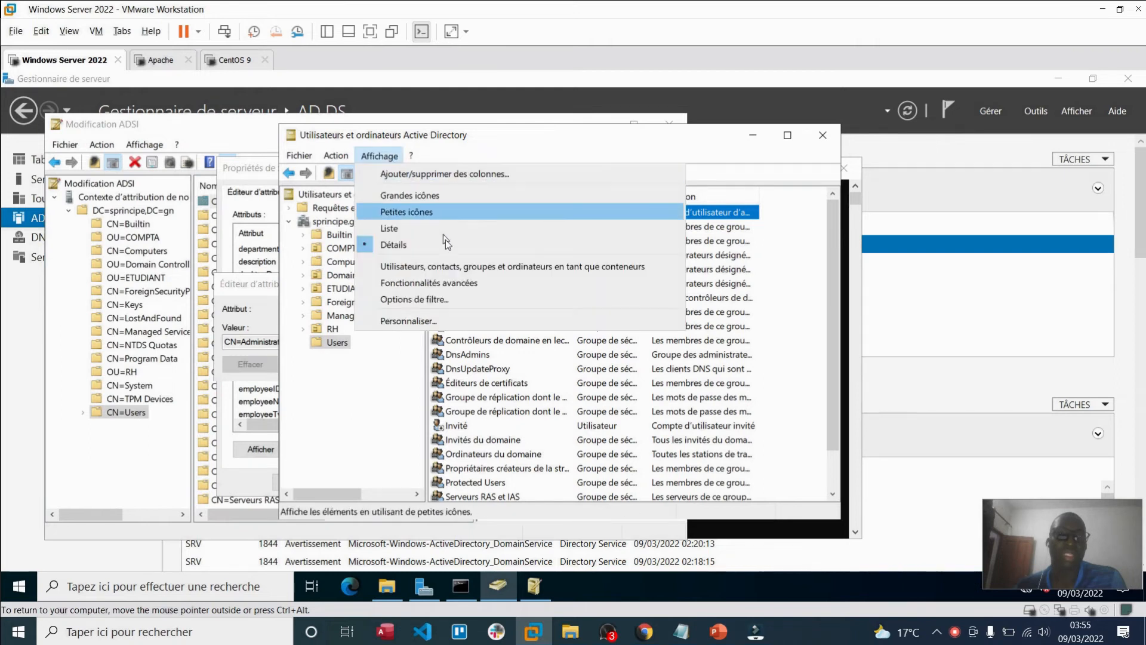
Step: Re-enable Fonctionnalités avancées and open Administrateur's properties from the Users container
{"action": "left_click", "coordinate": [428, 281]}
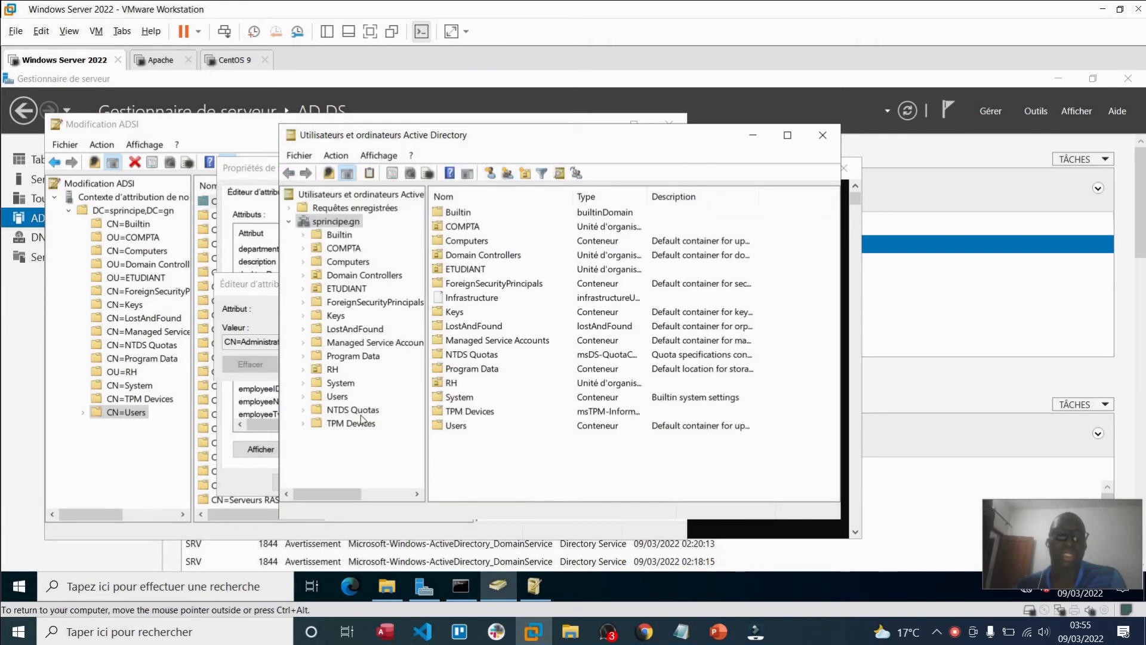
{"action": "left_click", "coordinate": [336, 395]}
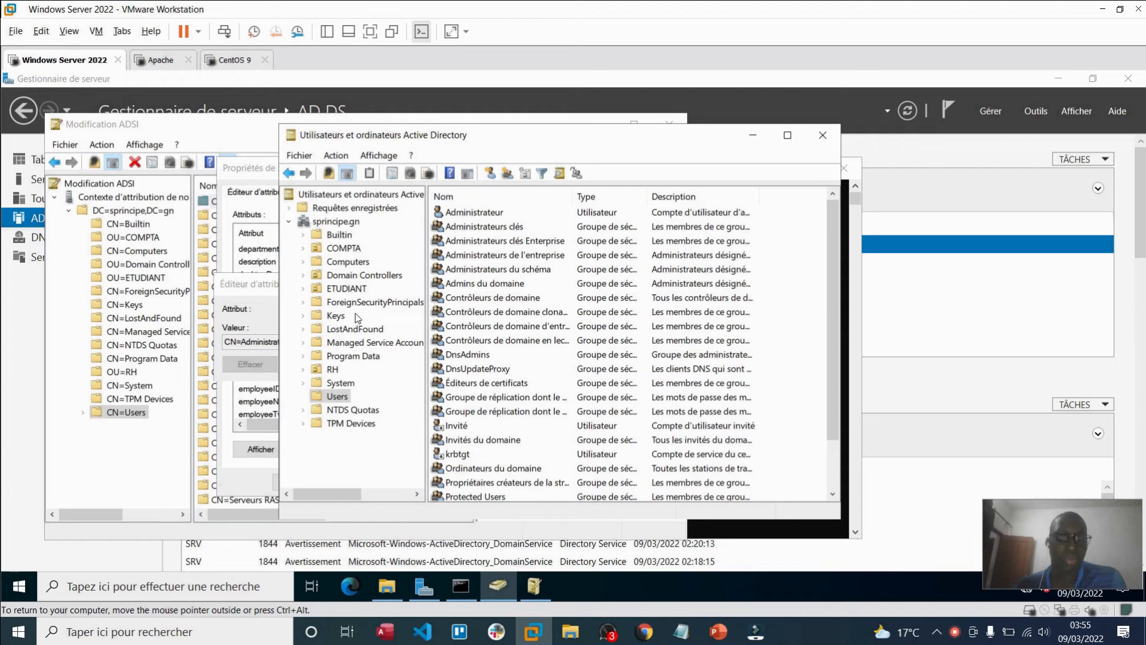
{"action": "left_click", "coordinate": [483, 217]}
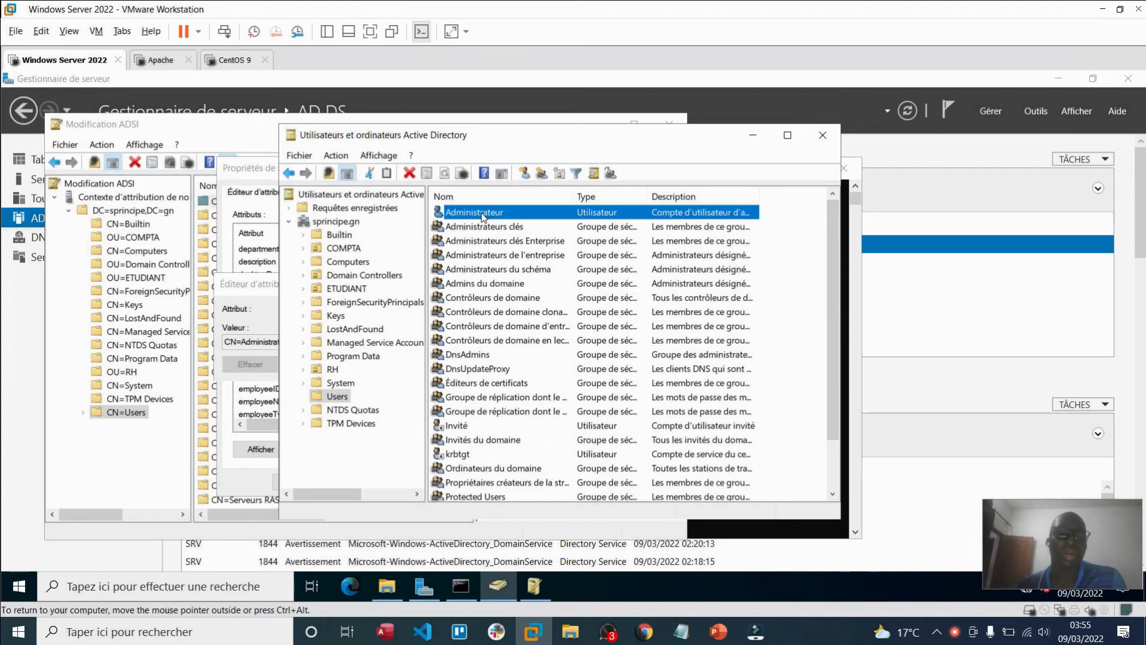
{"action": "right_click", "coordinate": [483, 216]}
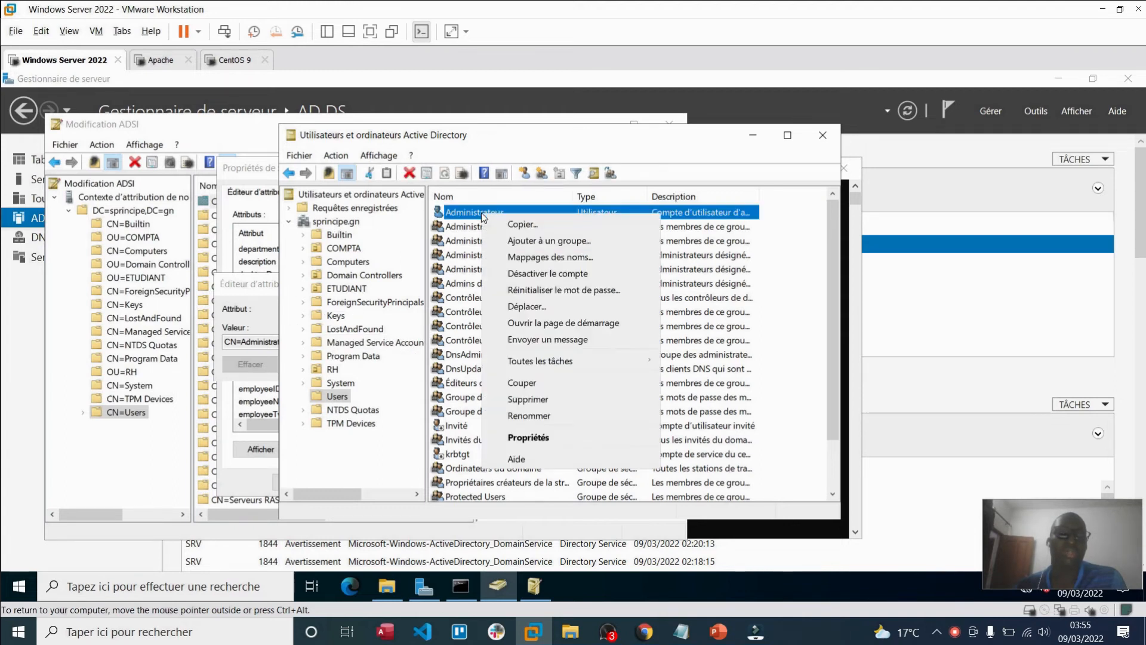
{"action": "left_click", "coordinate": [548, 440]}
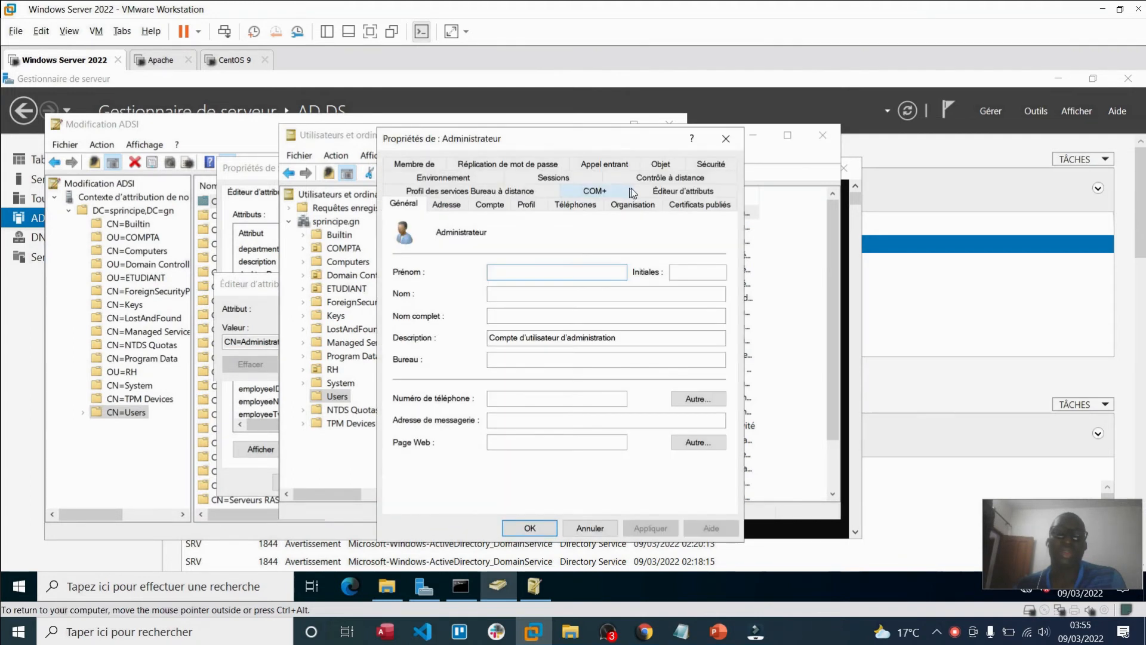
Step: Scroll the Éditeur d'attributs tab to distinguishedName, then cancel the properties
{"action": "left_click", "coordinate": [688, 192]}
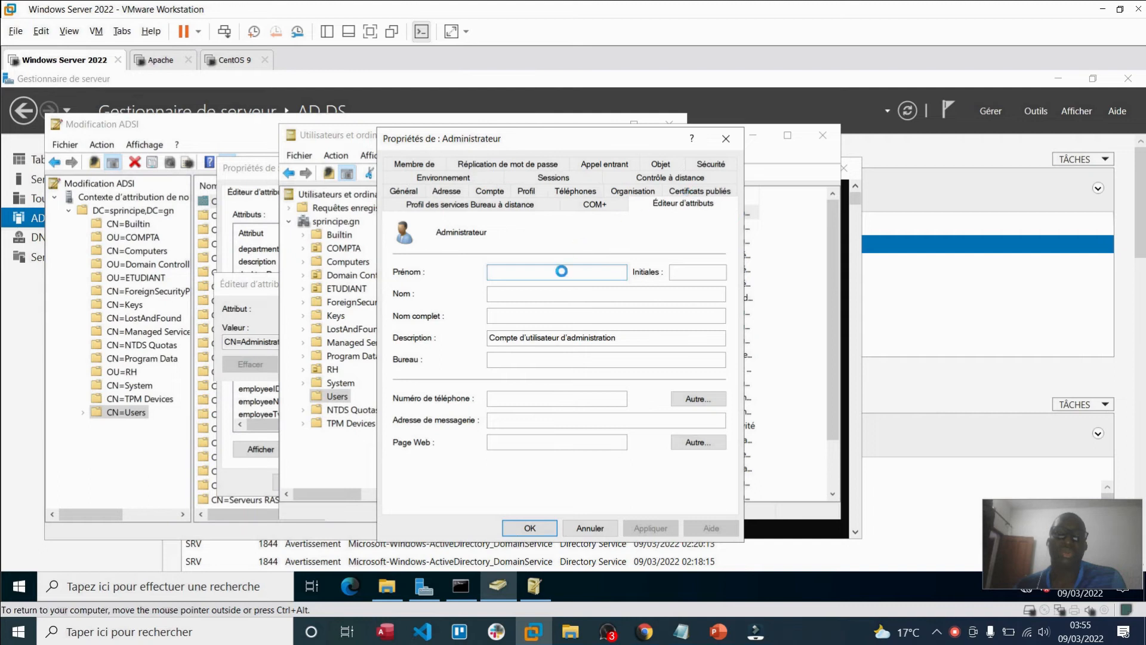
{"action": "left_click_drag", "start_coordinate": [653, 261], "coordinate": [654, 363]}
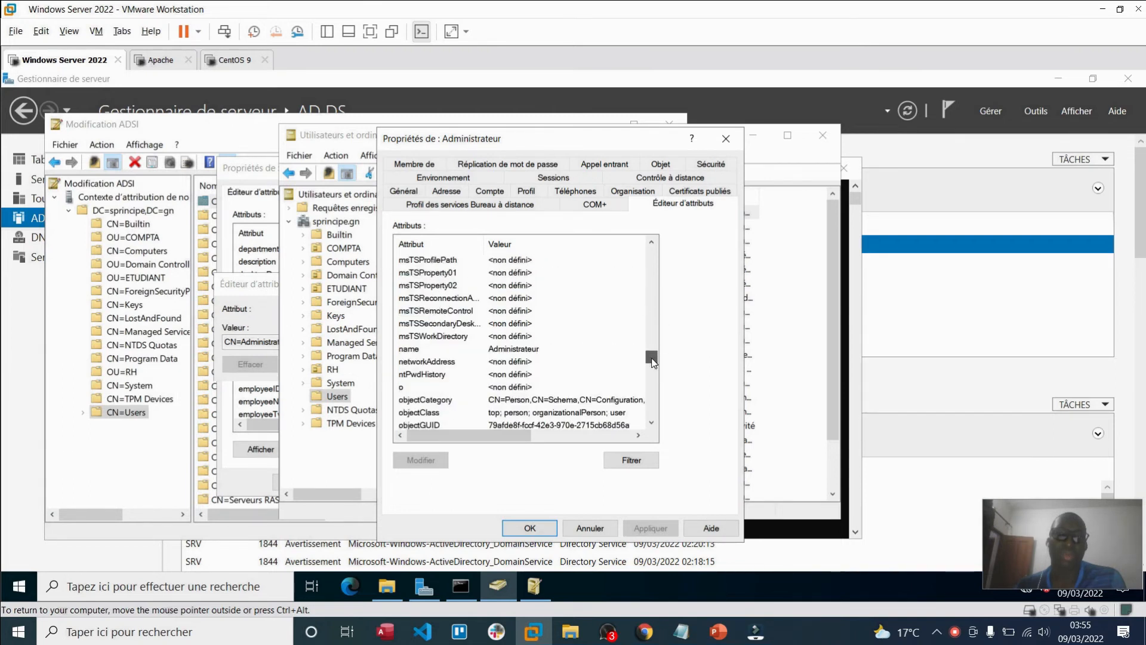
{"action": "scroll", "coordinate": [590, 354], "scroll_direction": "down", "scroll_amount": 3}
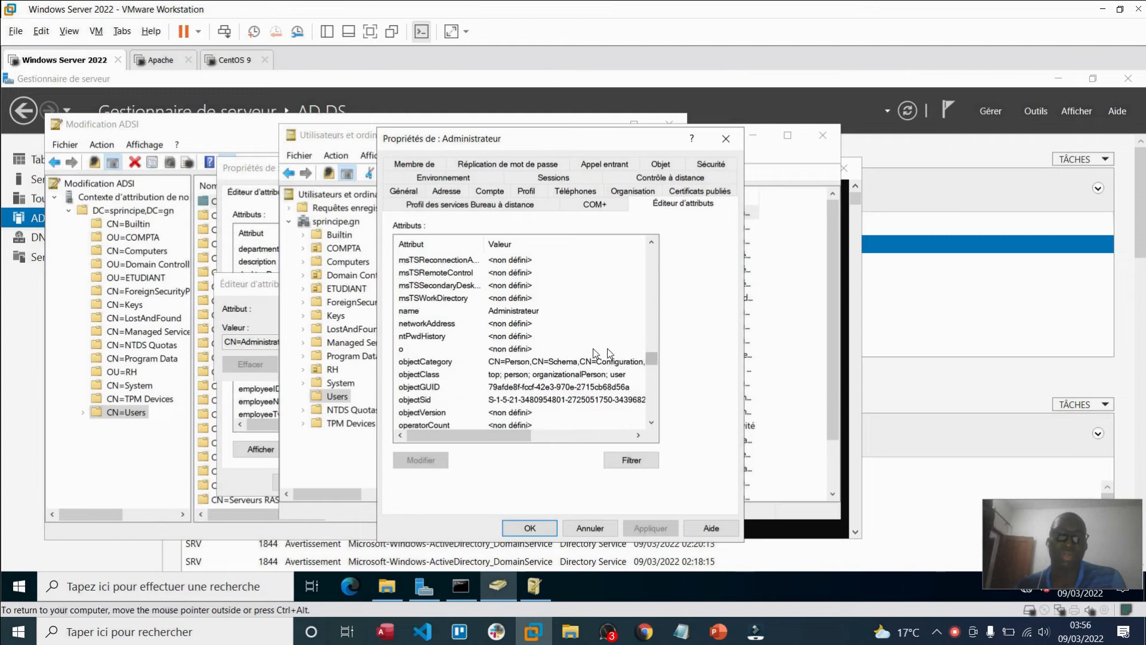
{"action": "scroll", "coordinate": [590, 354], "scroll_direction": "down", "scroll_amount": 20}
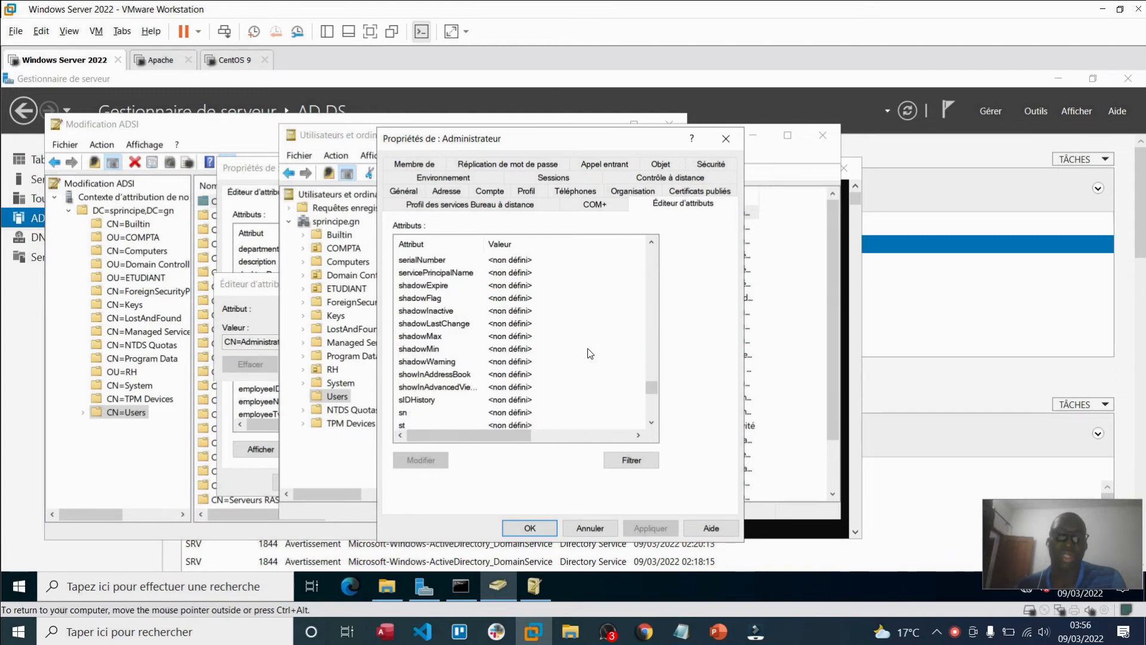
{"action": "left_click_drag", "start_coordinate": [652, 402], "coordinate": [651, 265]}
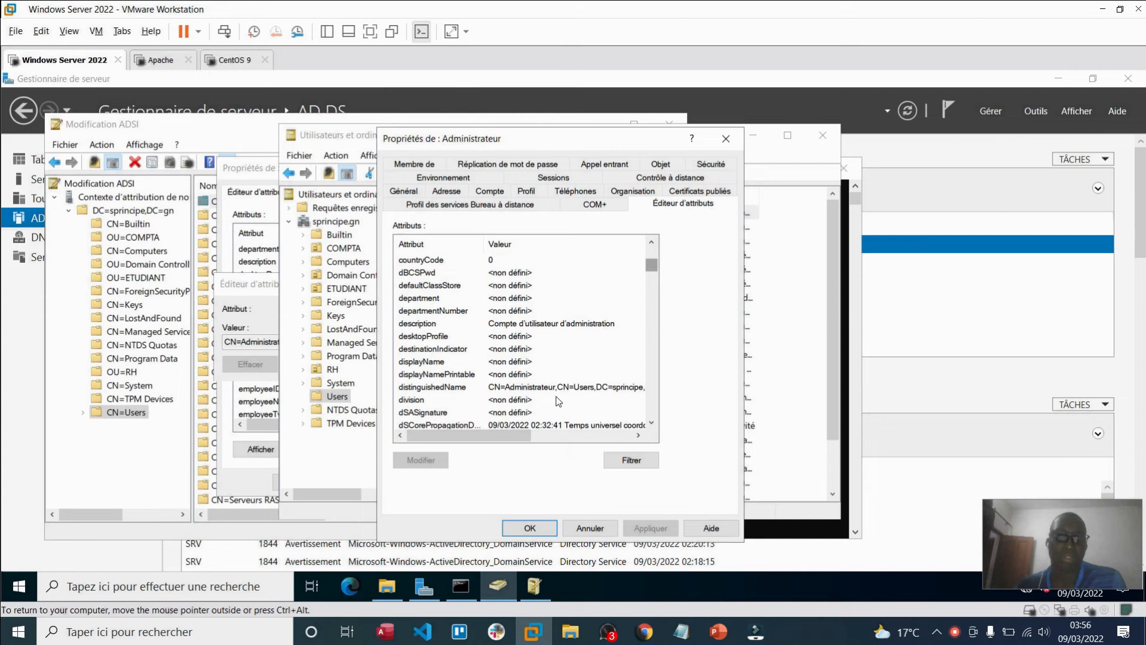
{"action": "left_click", "coordinate": [590, 528]}
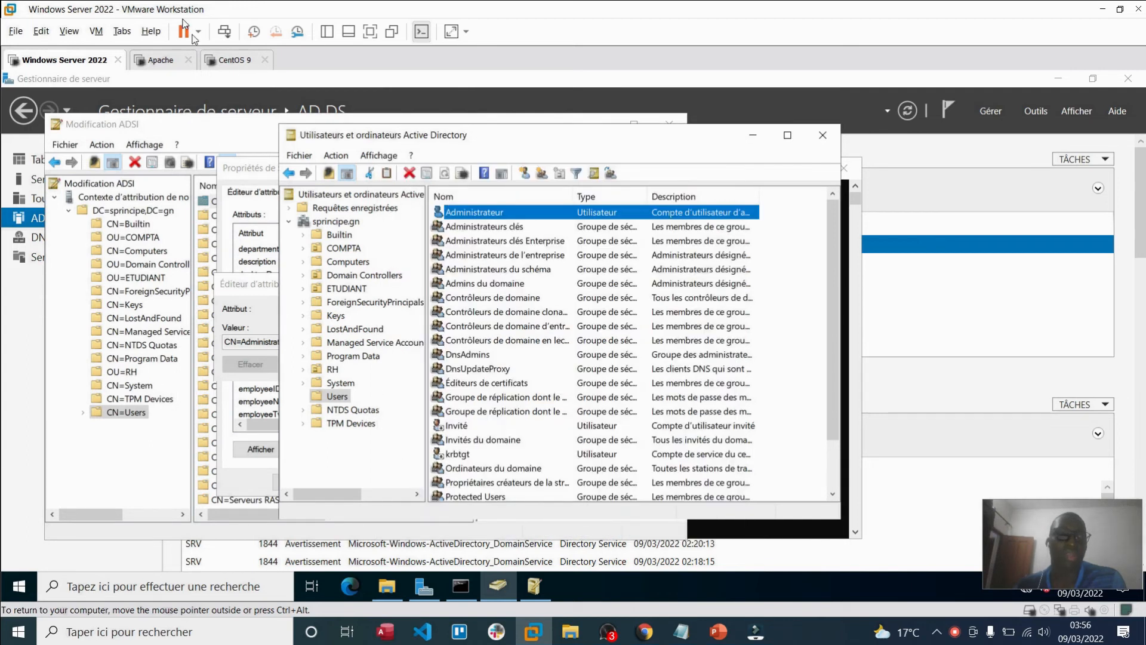
Step: Bind as CN=Administrateur,CN=Users,DC=sprincipe,DC=gn with the account password, verify authentication, and continue
{"action": "left_click", "coordinate": [170, 61]}
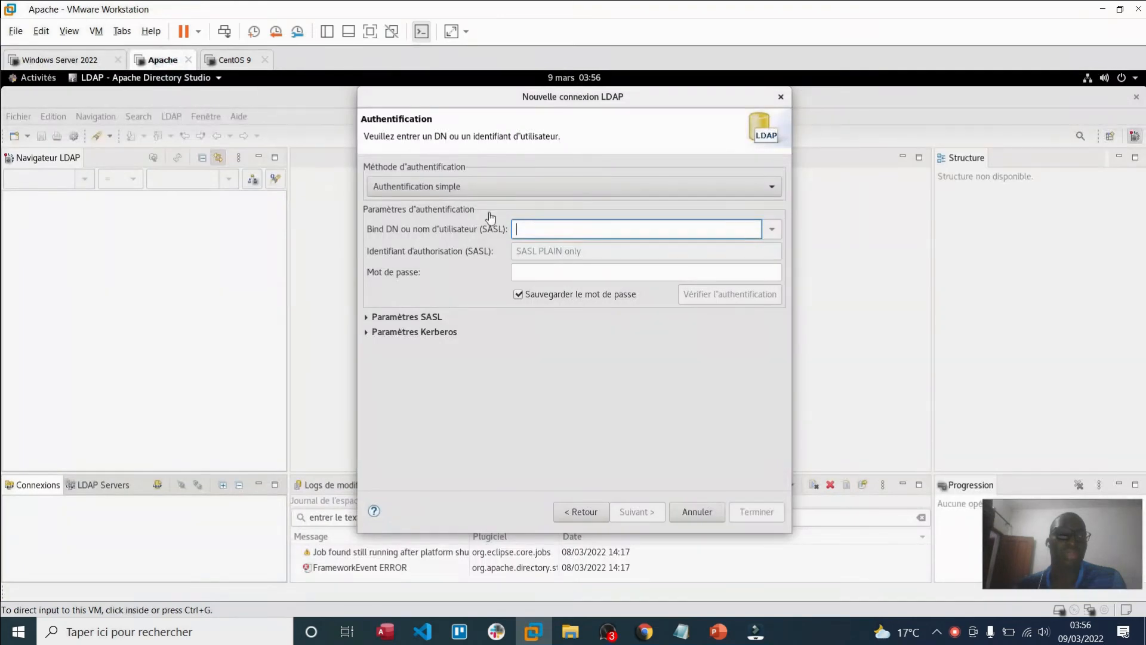
{"action": "right_click", "coordinate": [540, 233]}
{"action": "left_click", "coordinate": [570, 278]}
{"action": "left_click", "coordinate": [579, 272]}
{"action": "type", "text": "a*******"}
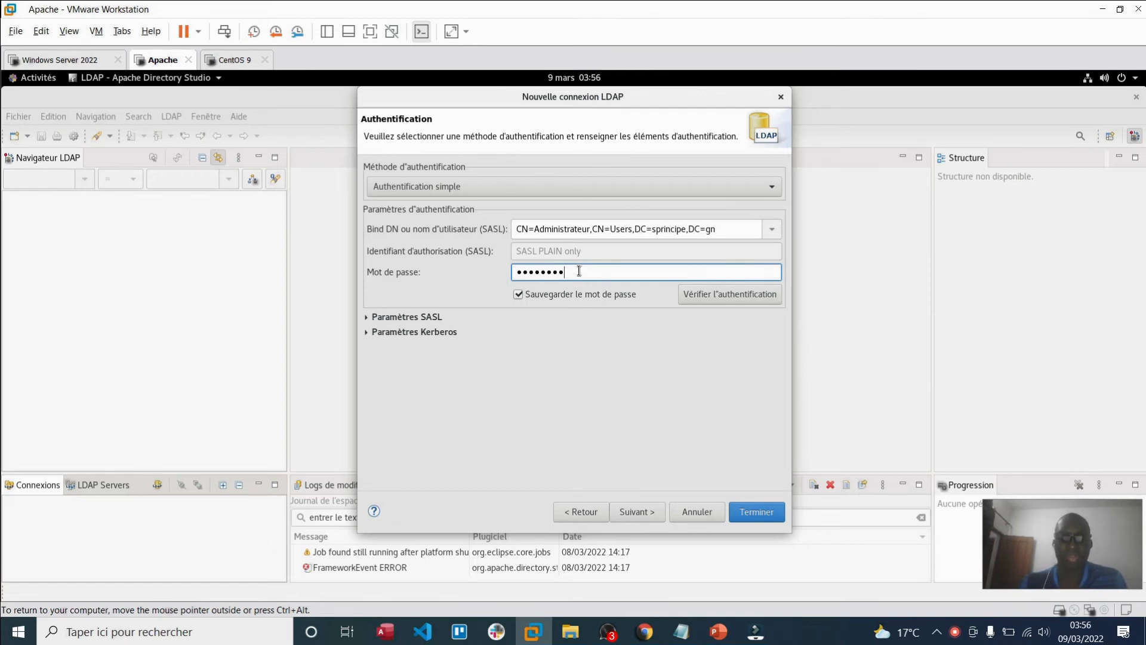
{"action": "left_click", "coordinate": [702, 298]}
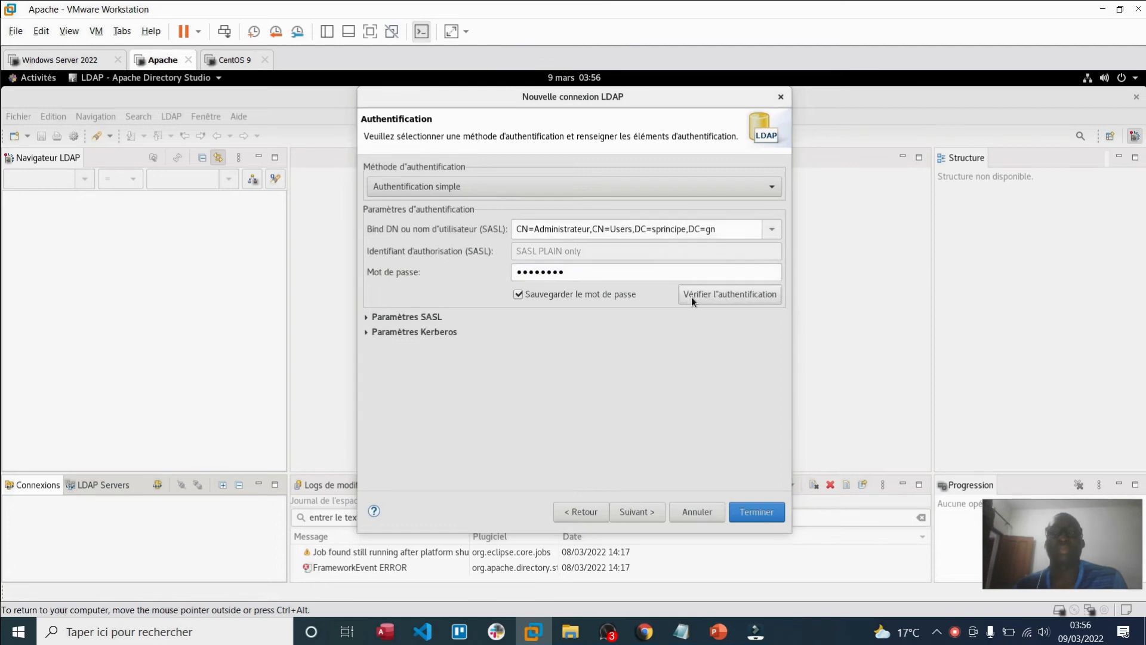
{"action": "left_click", "coordinate": [708, 329]}
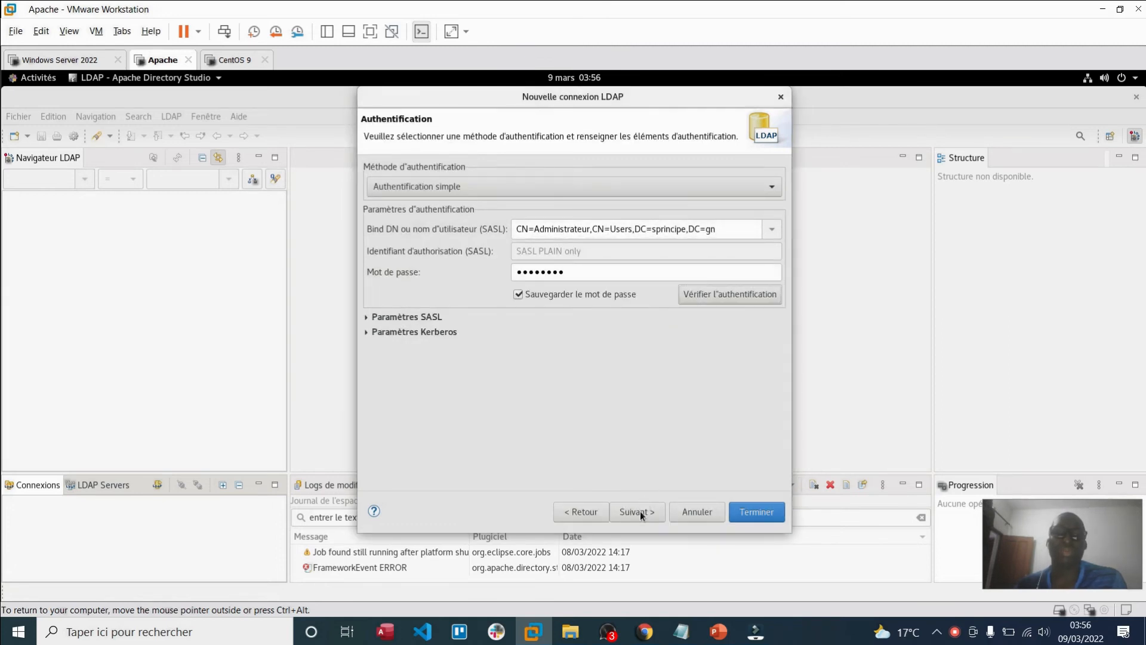
{"action": "left_click", "coordinate": [640, 511]}
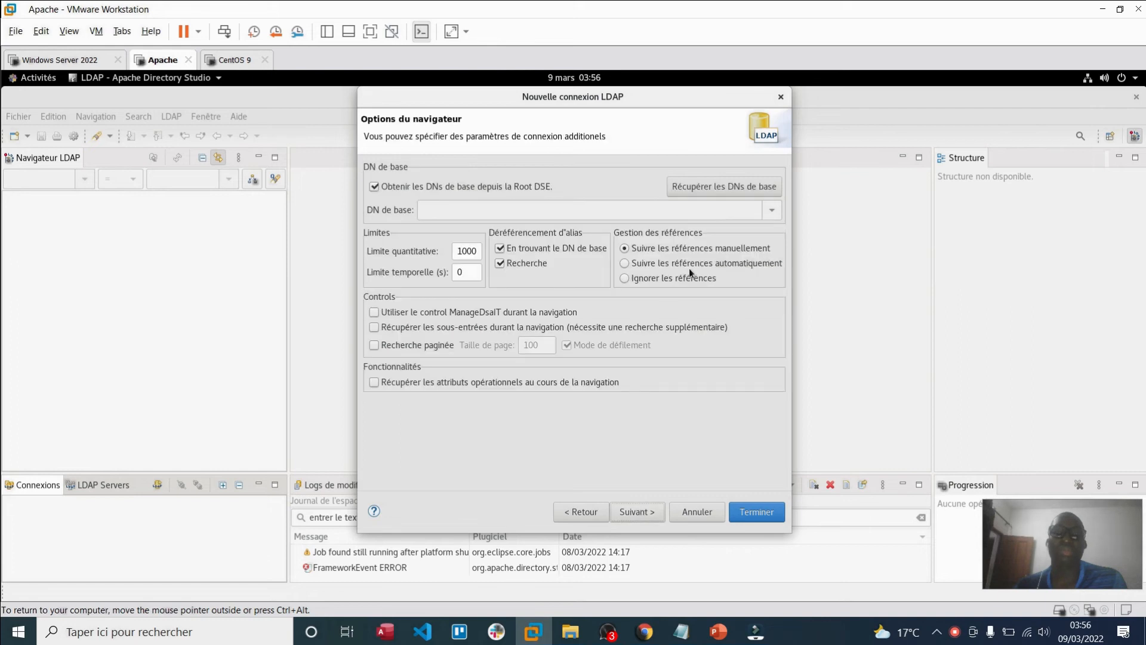
Step: Fetch the base DNs from the server, accept them, and finish creating the Windows ADDS connection
{"action": "left_click", "coordinate": [712, 191]}
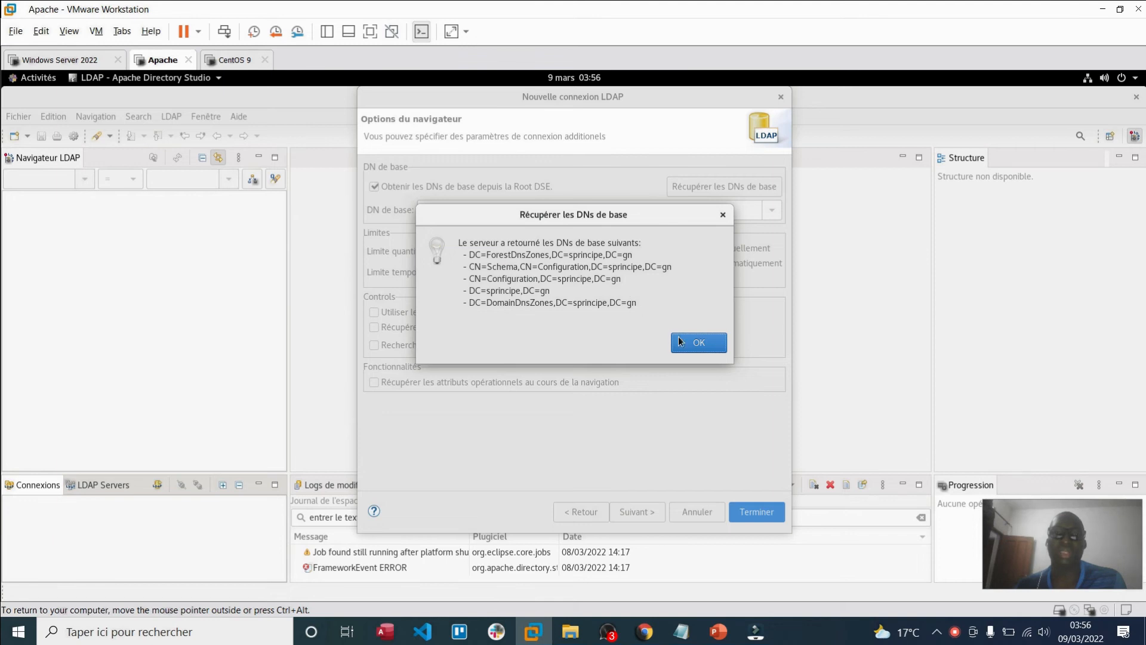
{"action": "left_click", "coordinate": [681, 341]}
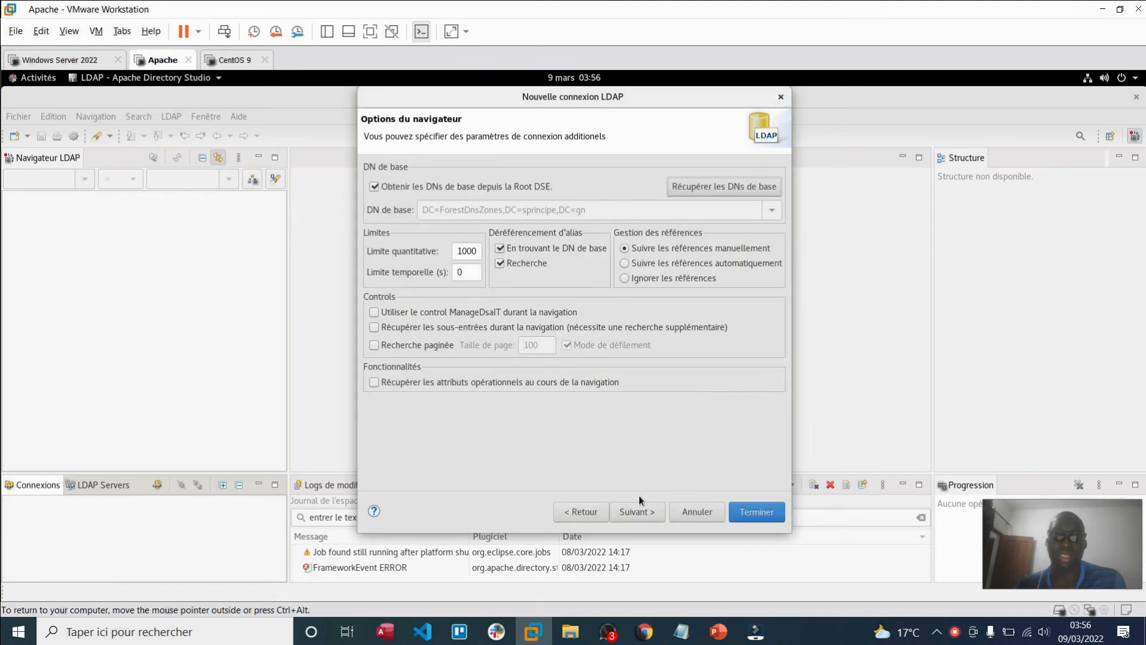
{"action": "left_click", "coordinate": [637, 512]}
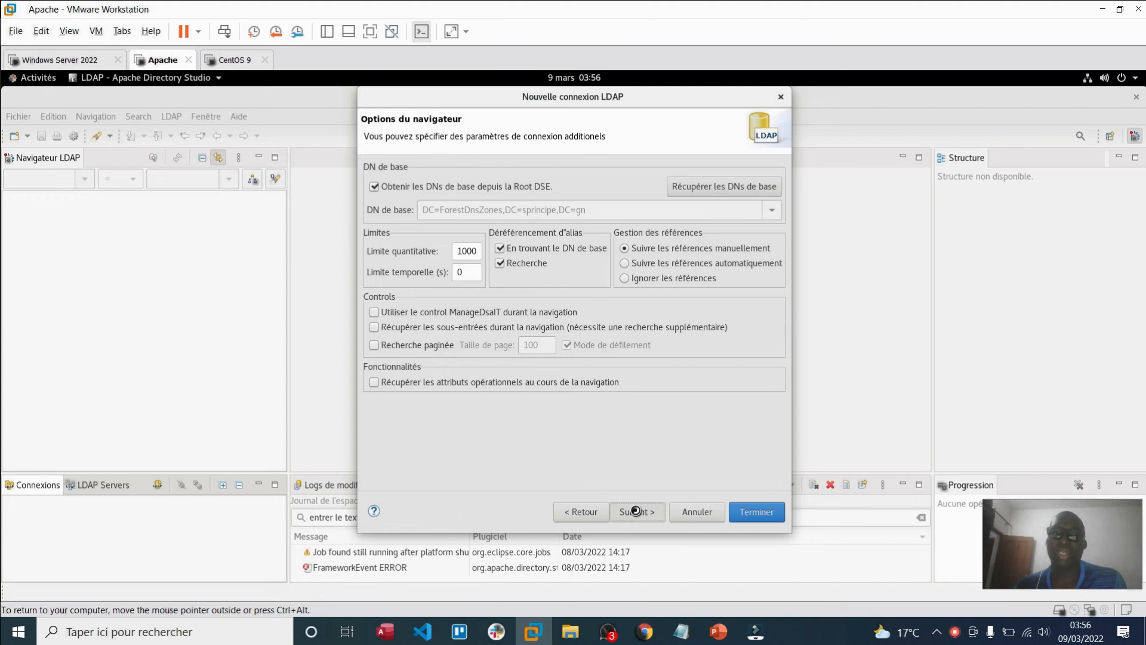
{"action": "left_click", "coordinate": [746, 517]}
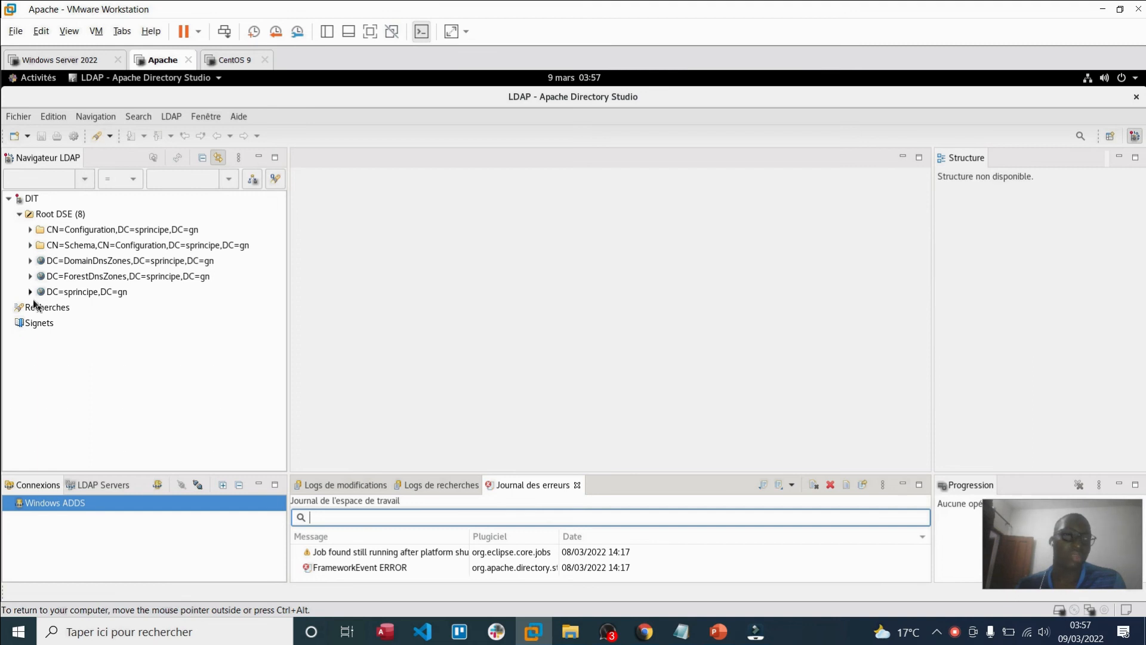
Step: Expand DC=sprincipe,DC=gn and the OU=COMPTA, OU=ETUDIANT and OU=RH entries to show their users
{"action": "left_click", "coordinate": [30, 291]}
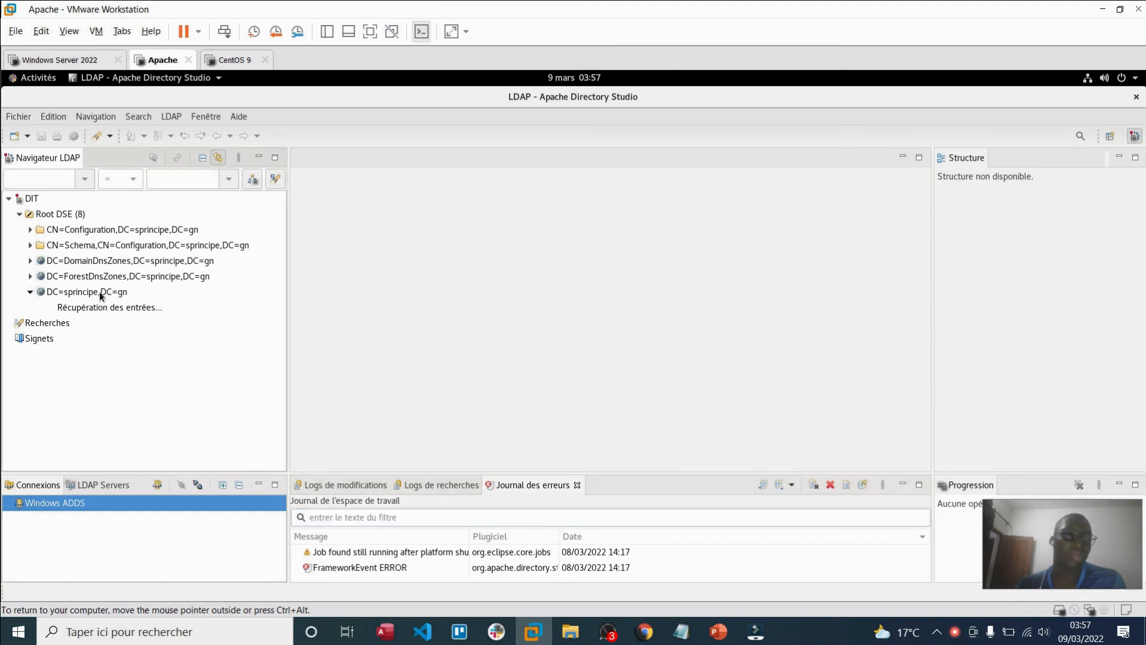
{"action": "scroll", "coordinate": [166, 420], "scroll_direction": "down", "scroll_amount": 3}
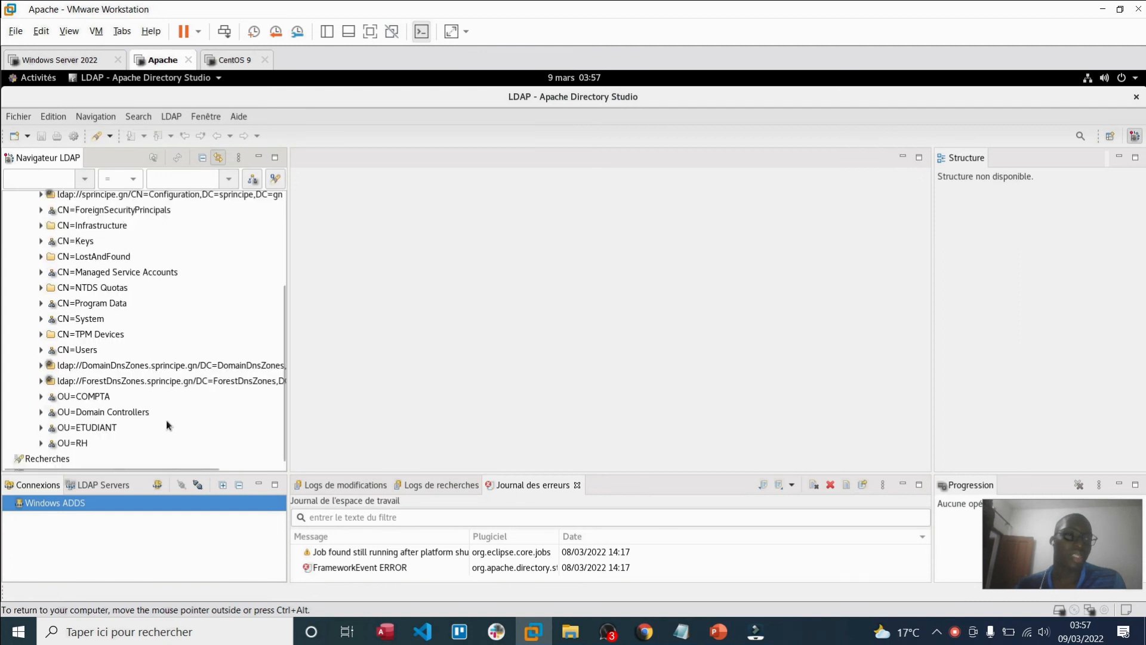
{"action": "scroll", "coordinate": [166, 420], "scroll_direction": "down", "scroll_amount": 1}
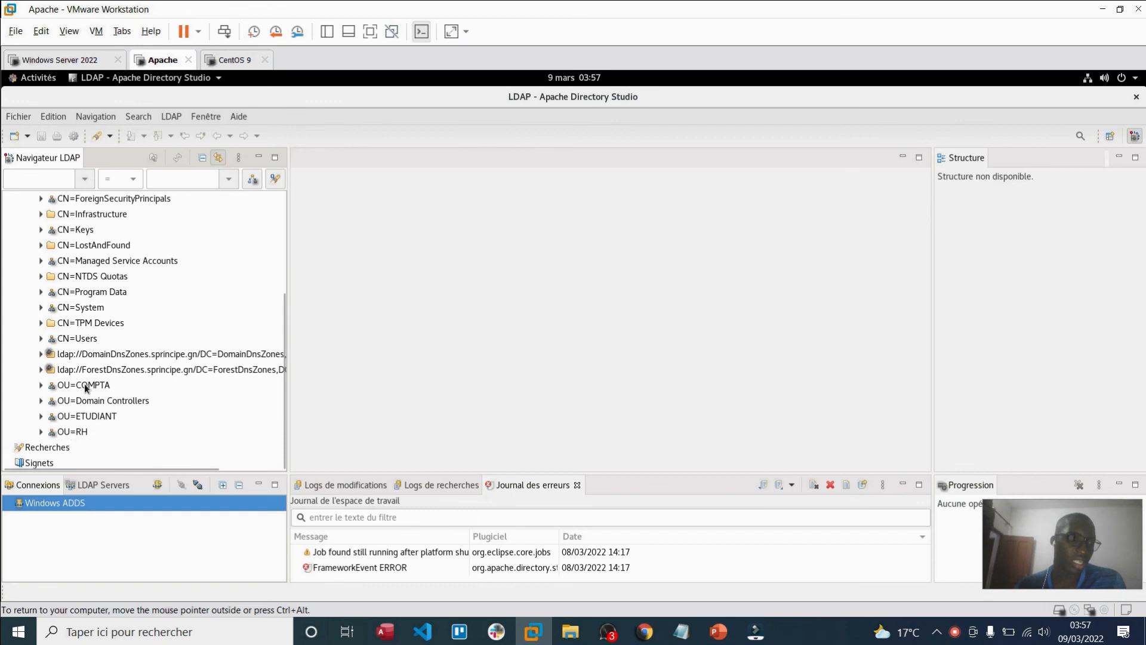
{"action": "left_click", "coordinate": [40, 385]}
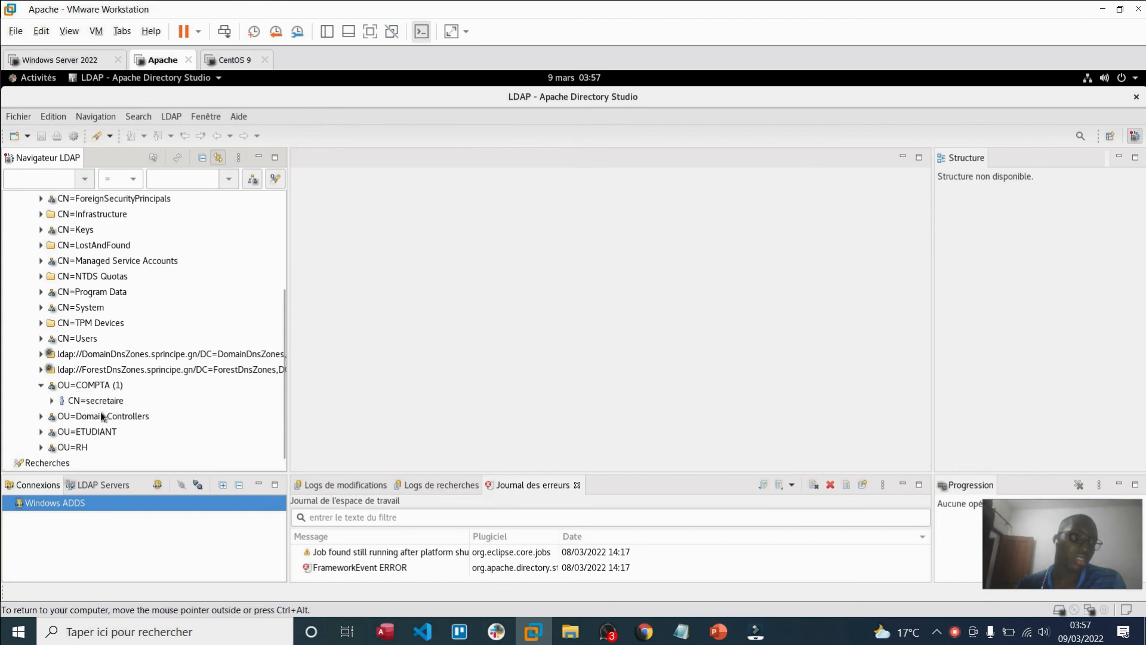
{"action": "left_click", "coordinate": [41, 432]}
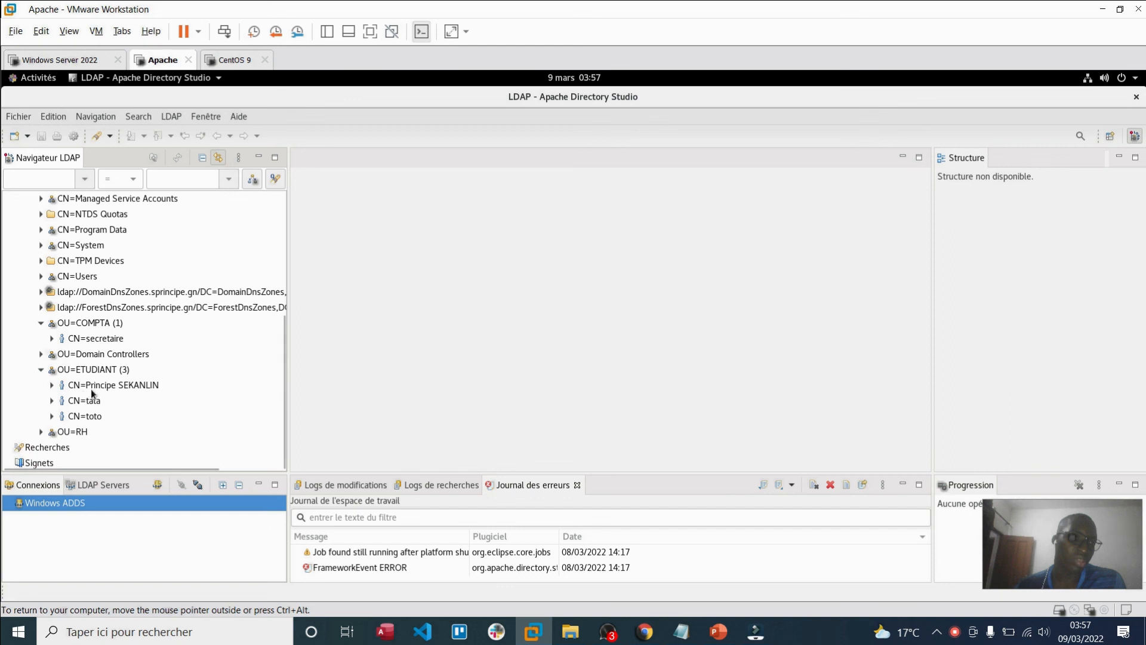
{"action": "left_click", "coordinate": [41, 429]}
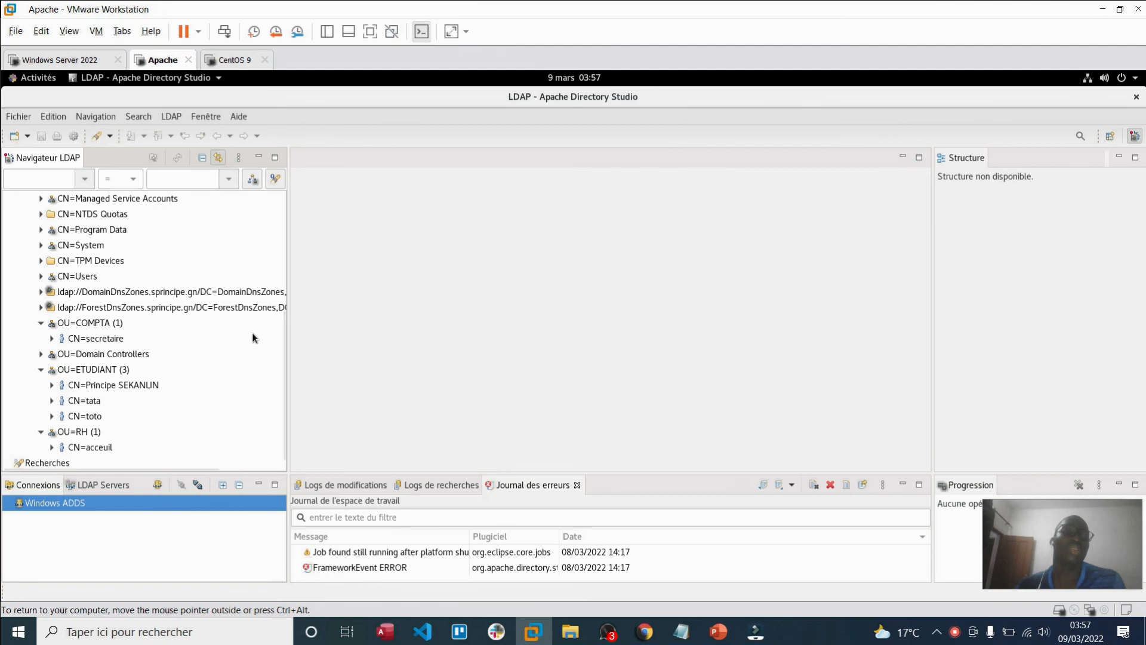
{"action": "scroll", "coordinate": [252, 332], "scroll_direction": "up", "scroll_amount": 4}
{"action": "scroll", "coordinate": [252, 332], "scroll_direction": "down", "scroll_amount": 3}
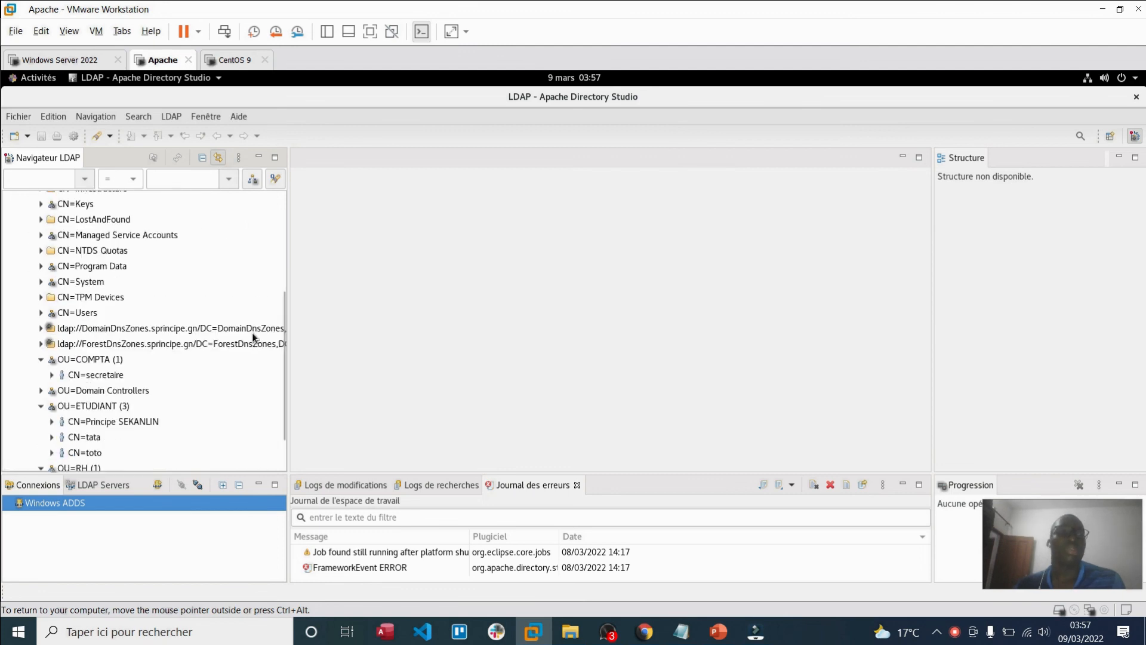
{"action": "scroll", "coordinate": [252, 336], "scroll_direction": "up", "scroll_amount": 3}
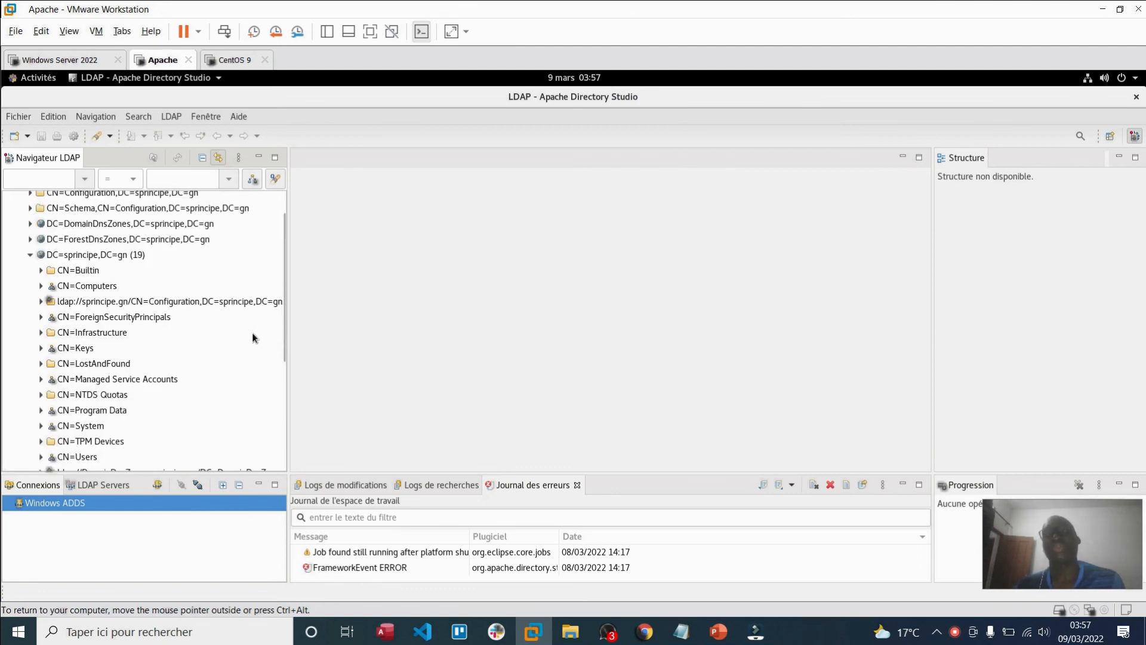
{"action": "scroll", "coordinate": [253, 338], "scroll_direction": "up", "scroll_amount": 1}
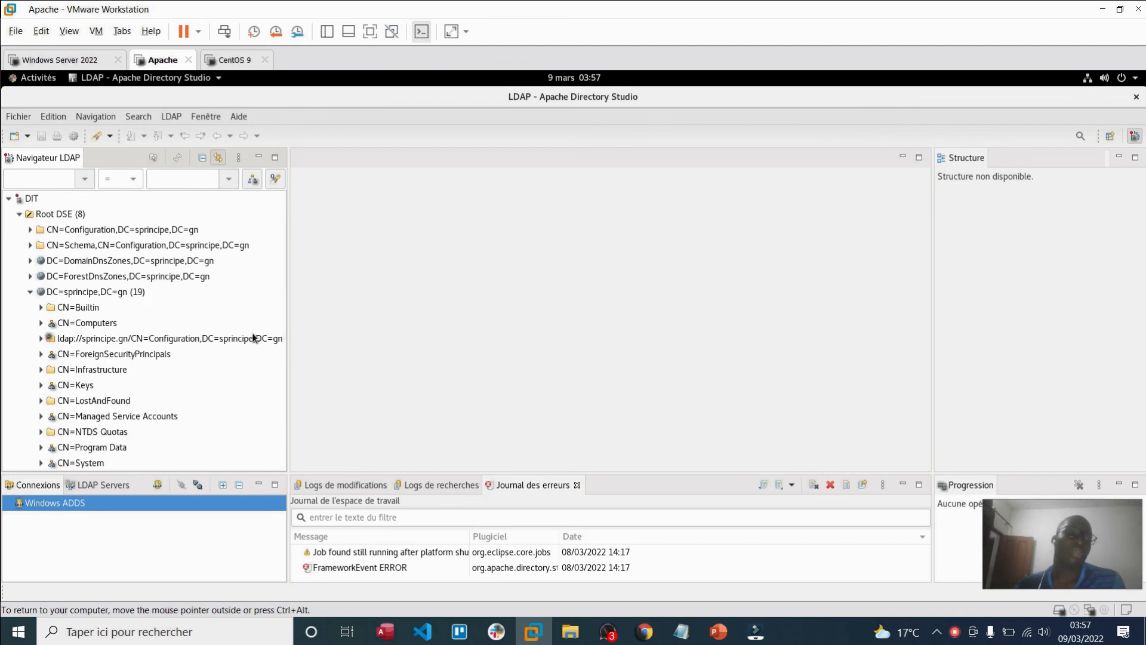
{"action": "scroll", "coordinate": [253, 338], "scroll_direction": "down", "scroll_amount": 5}
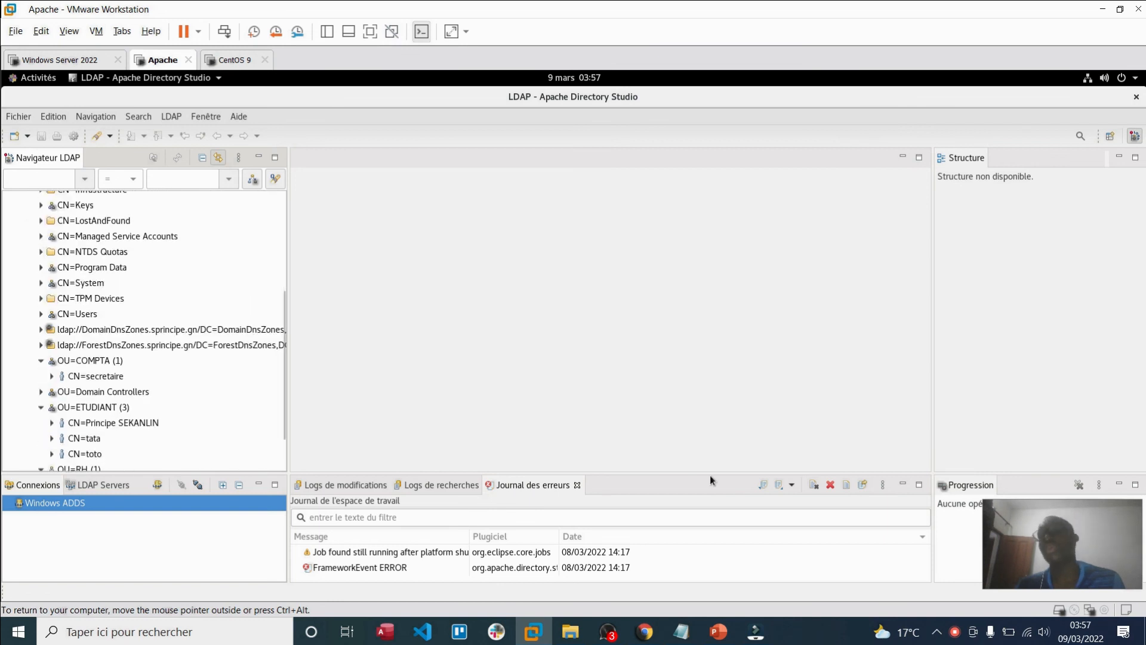